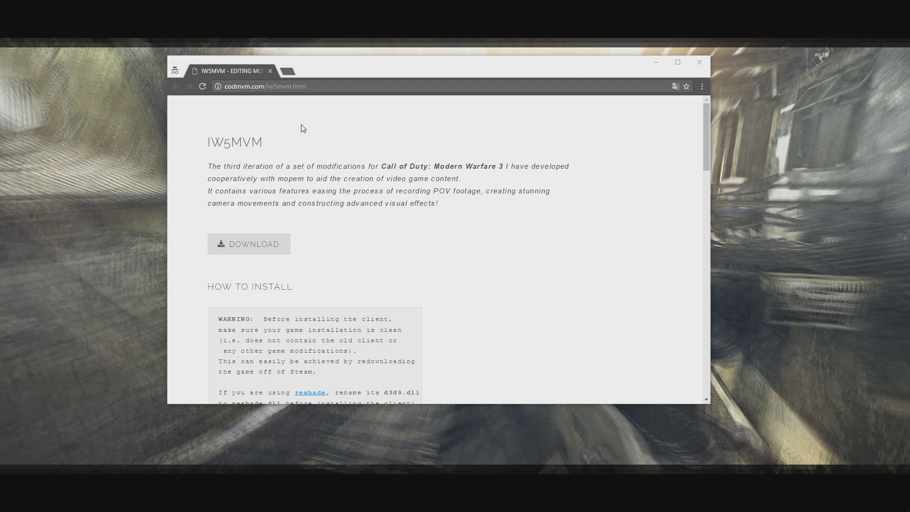
Step: Download IW5MVM.exe from the codmvm.com page and run it, allowing it to make changes to the device
left_click_drag(195, 144, 345, 148)
left_click(324, 148)
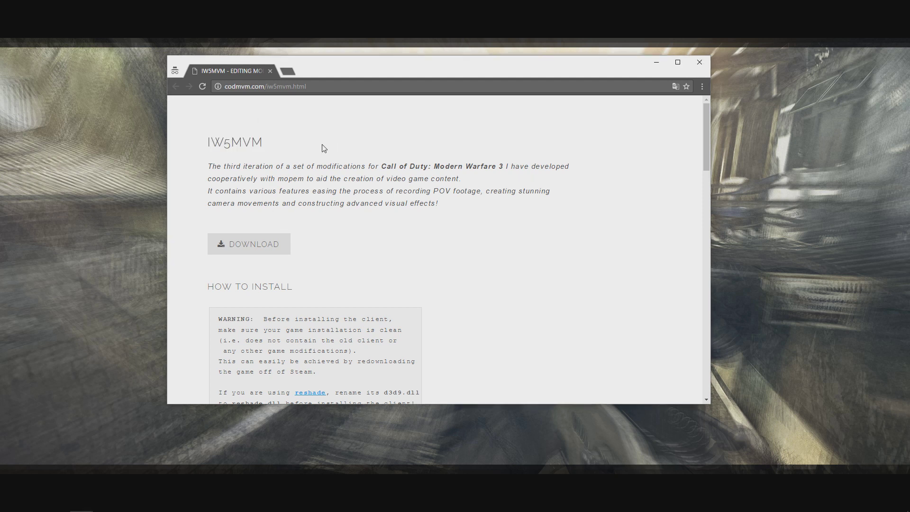
left_click(281, 250)
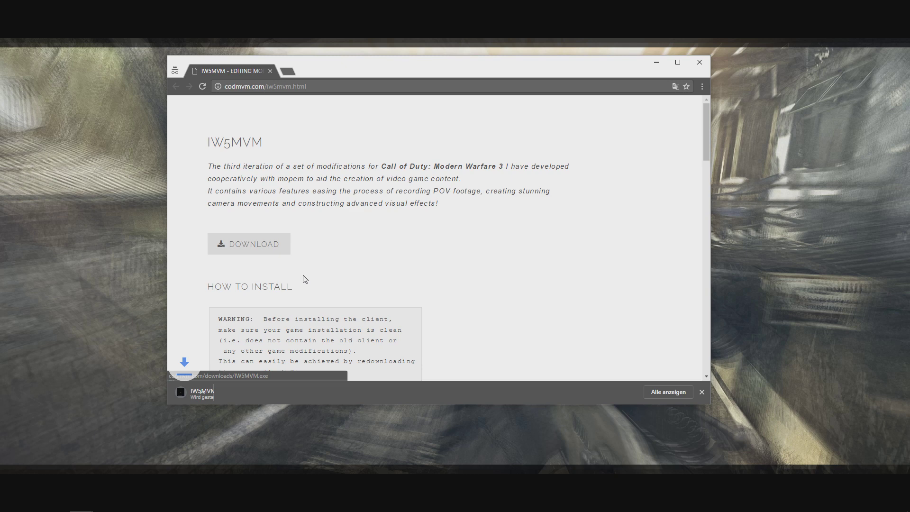
left_click(236, 388)
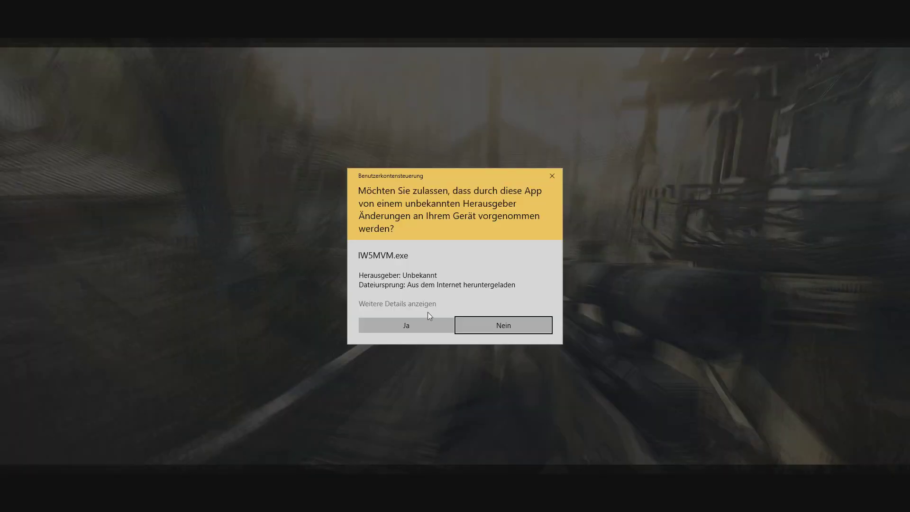
left_click(400, 328)
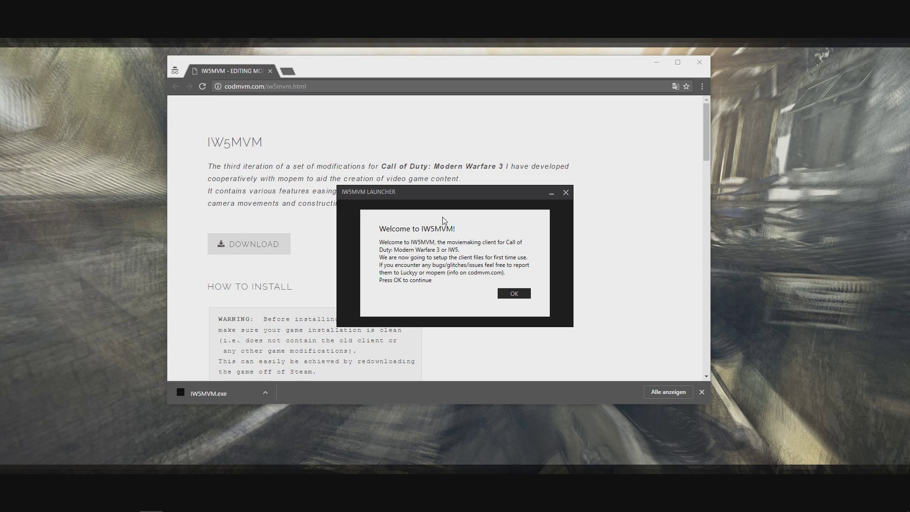
Step: Accept the first-time client file setup in the IW5MVM launcher and start MVM
left_click(513, 293)
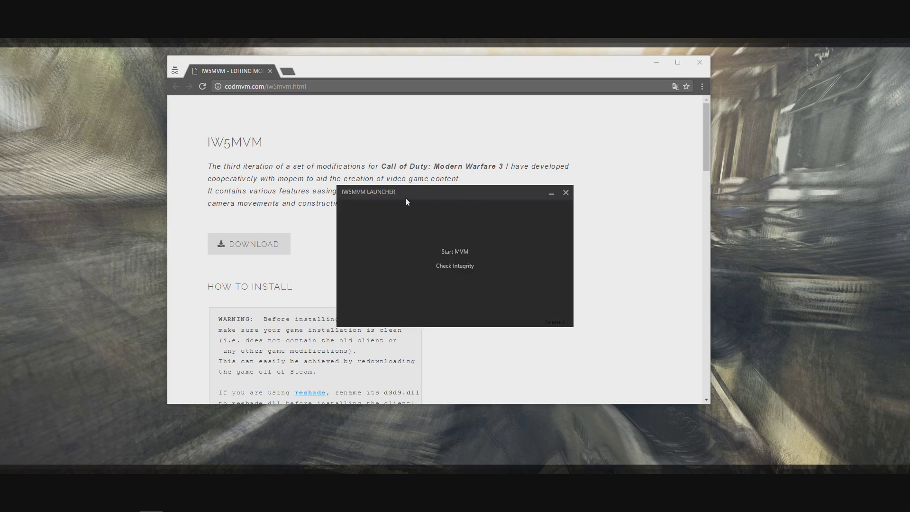
left_click(457, 252)
left_click(411, 322)
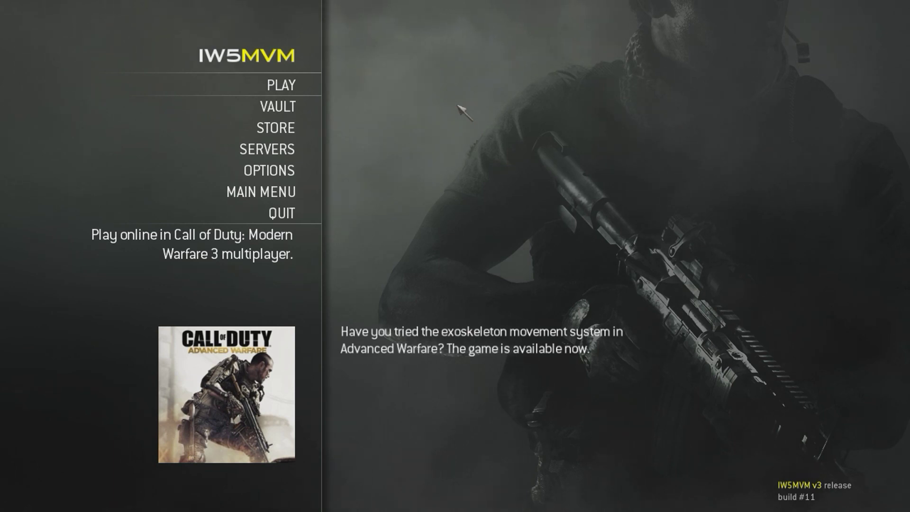
Step: Open the console with its output window, look up the cg_draw2D variable, and clear the entry
key("grave")
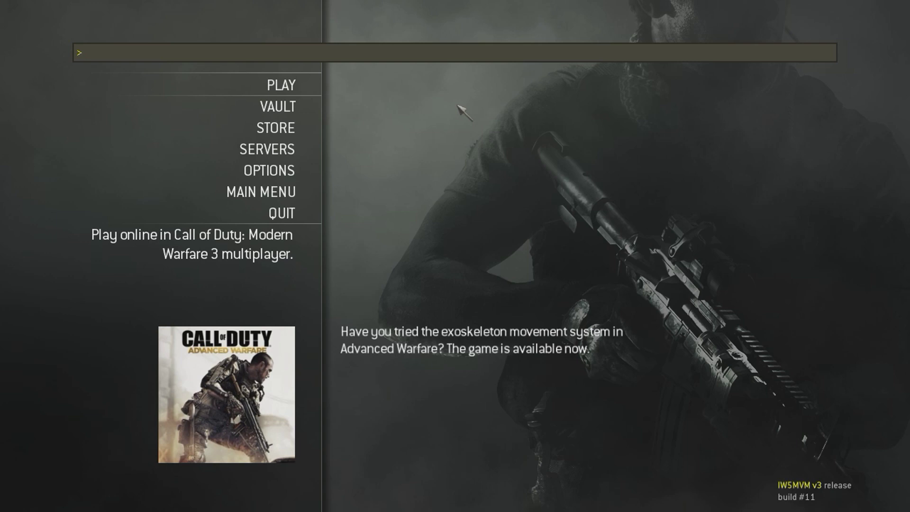
key("shift+grave")
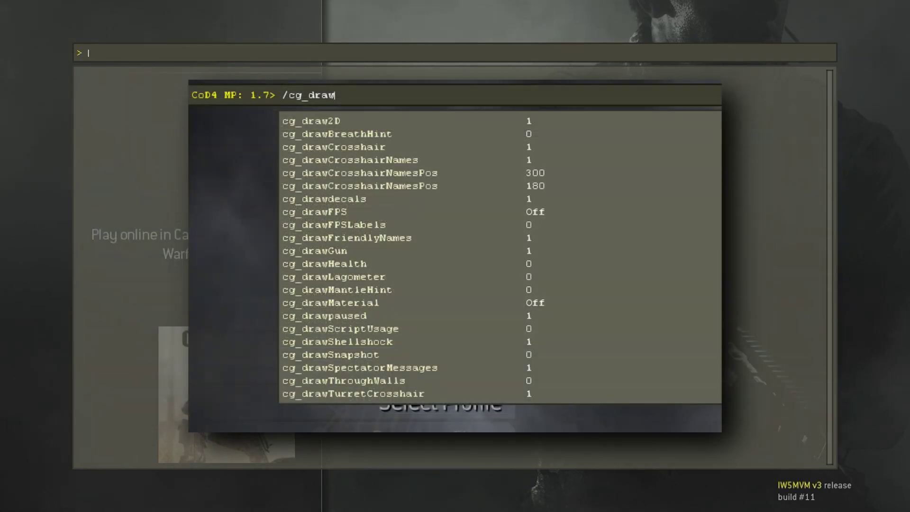
type("cg_d")
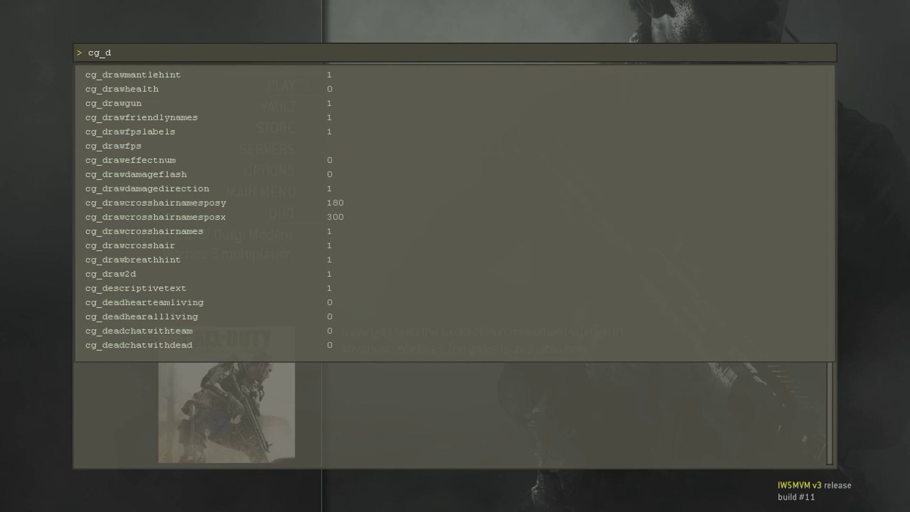
type("raw2")
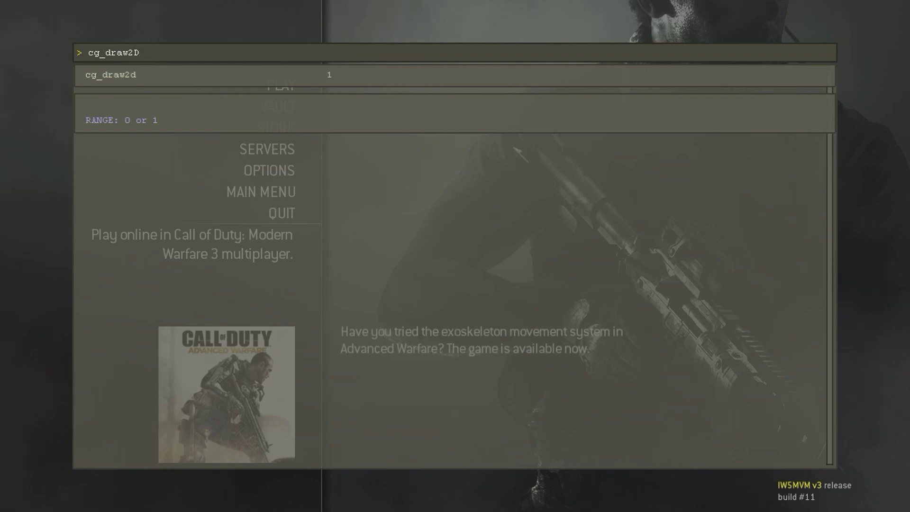
key("BackSpace")
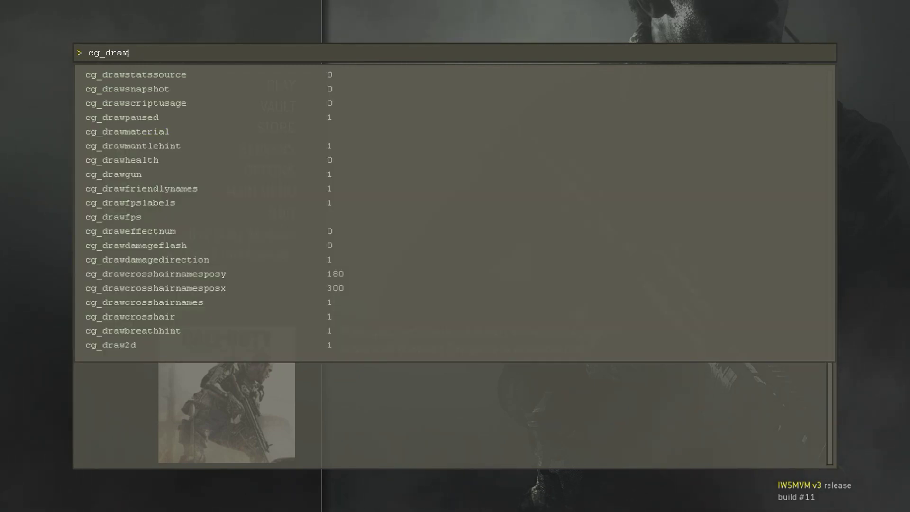
key("BackSpace")
key("BackSpace")
key("BackSpace")
key("BackSpace")
key("BackSpace")
key("BackSpace")
Step: Run the help command in the console and read through the list of console commands
type("help")
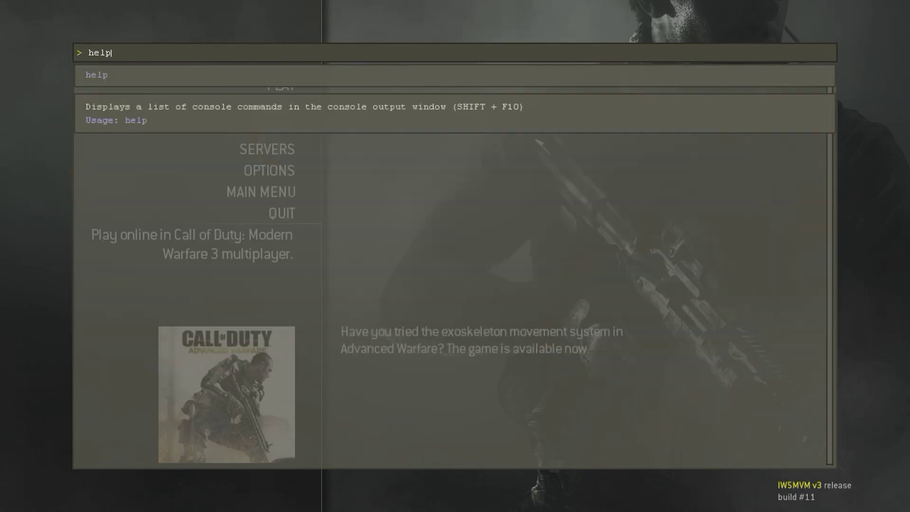
key("Return")
scroll(451, 266, "up", 4)
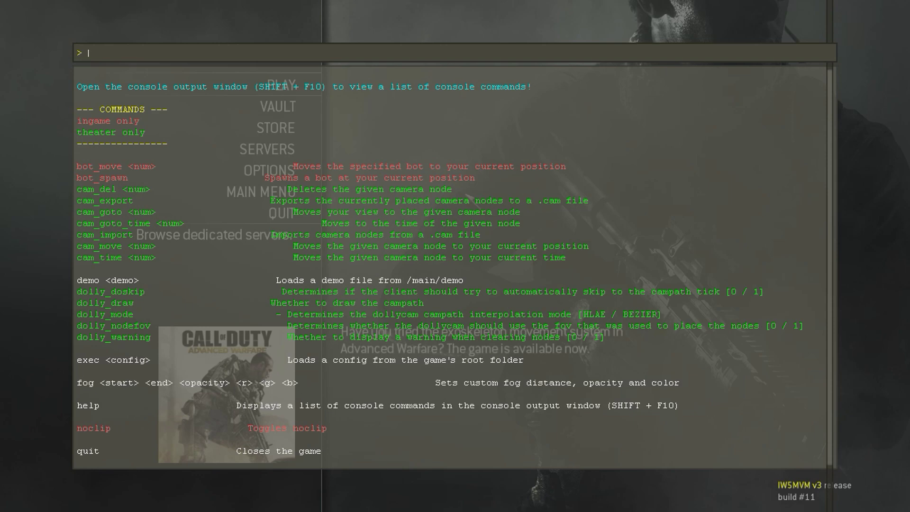
scroll(406, 160, "down", 5)
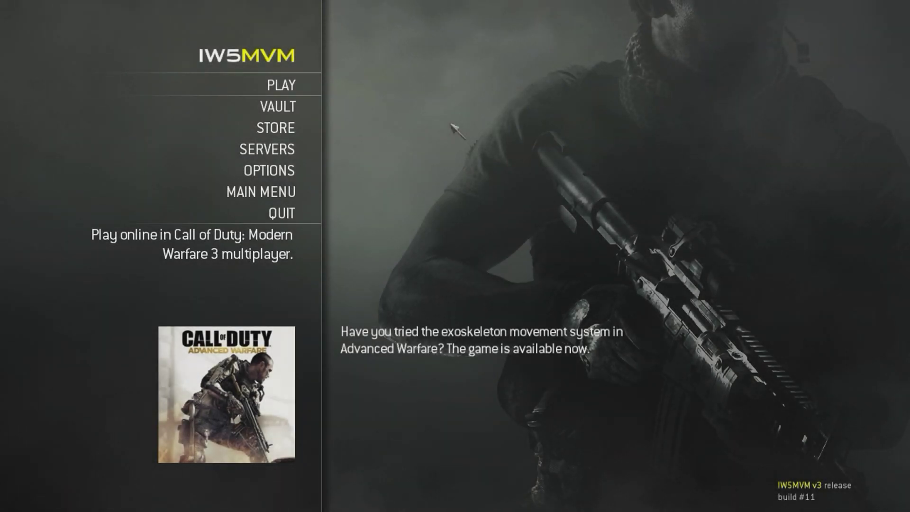
key("grave")
type("demo")
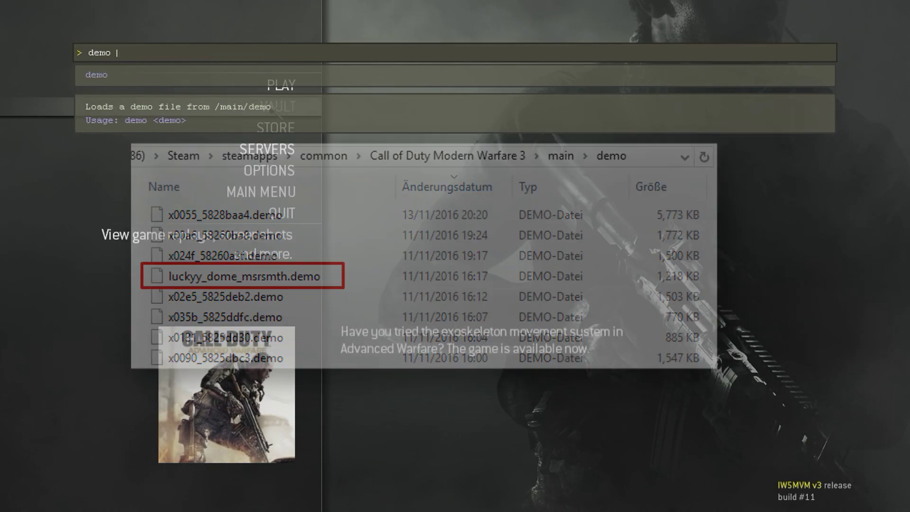
key("grave")
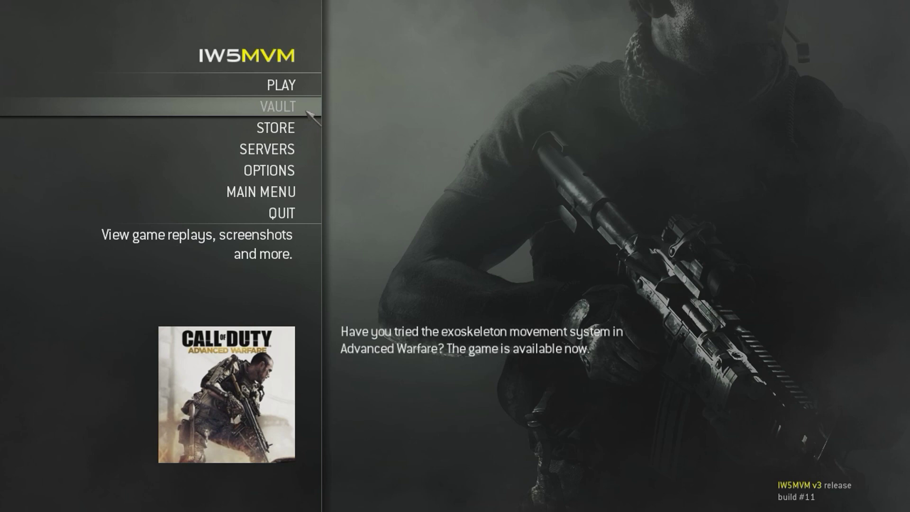
Step: Open the Theater demo list from the Vault and play luckyy_dome_msrsmth.demo
left_click(284, 106)
left_click(304, 128)
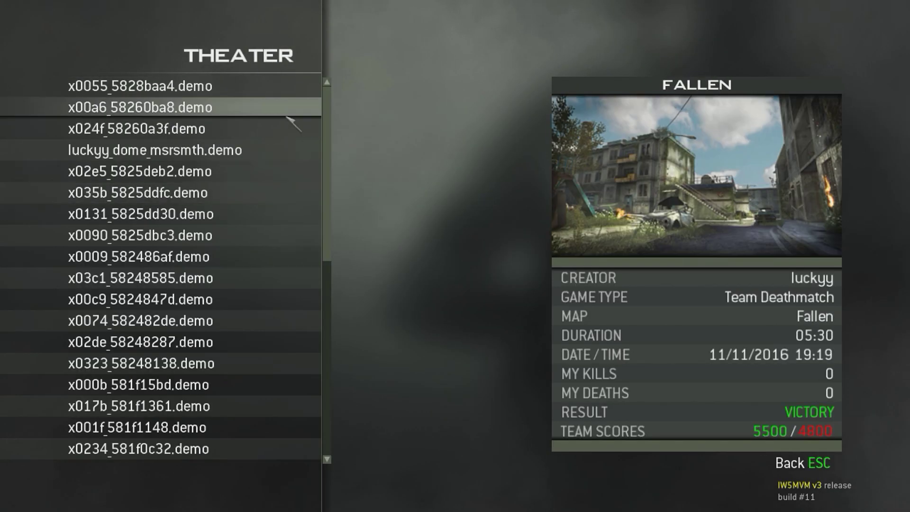
scroll(266, 152, "down", 5)
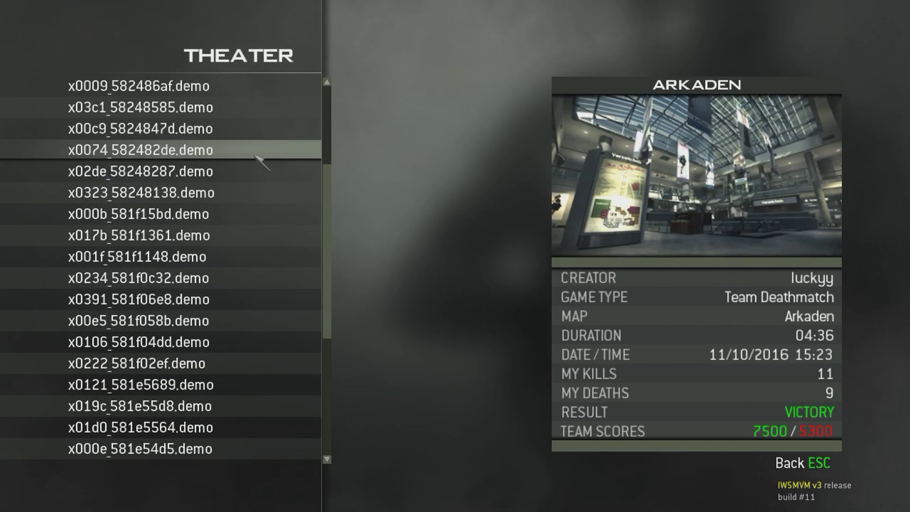
scroll(265, 152, "up", 5)
left_click(264, 156)
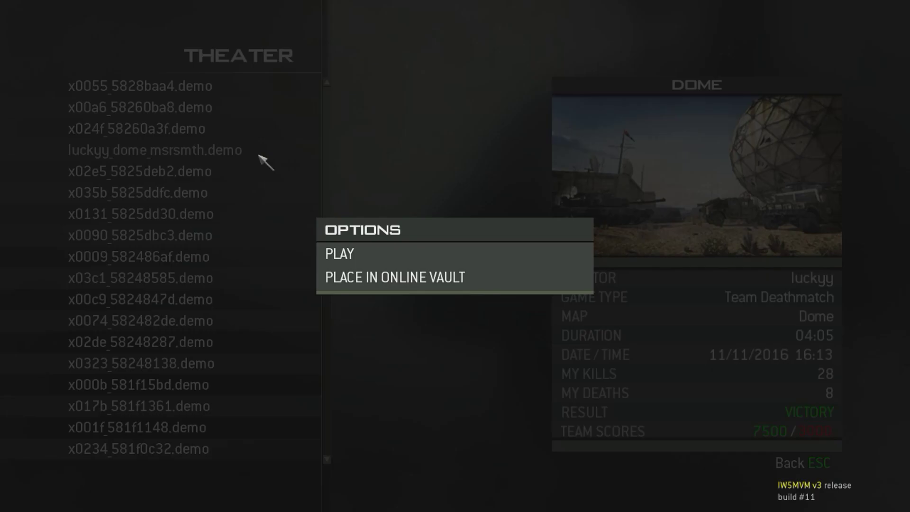
left_click(366, 254)
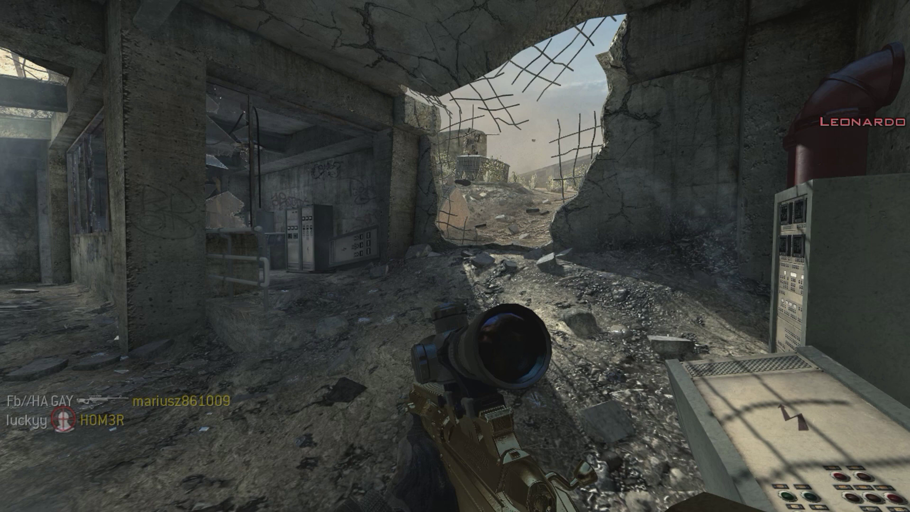
Step: Blacklist the player-name string listed as currently visible in the MVM Strings settings
key("Tab")
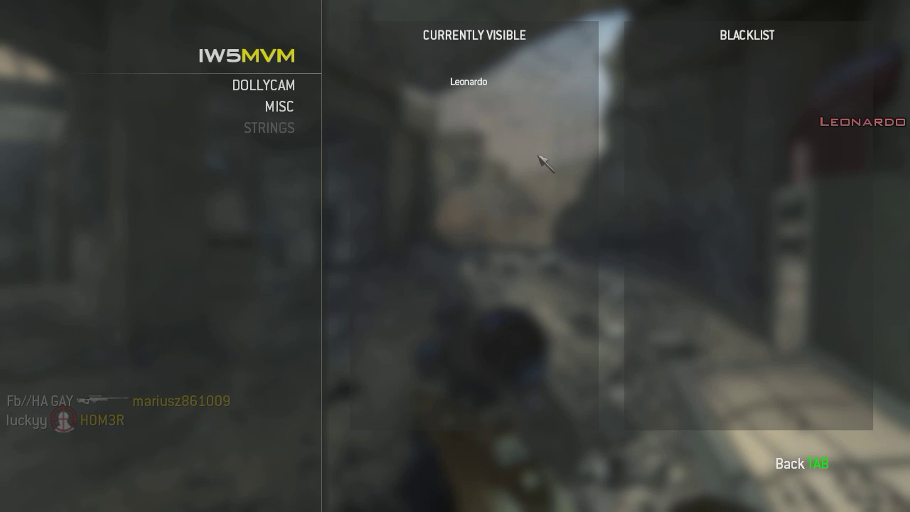
left_click(534, 86)
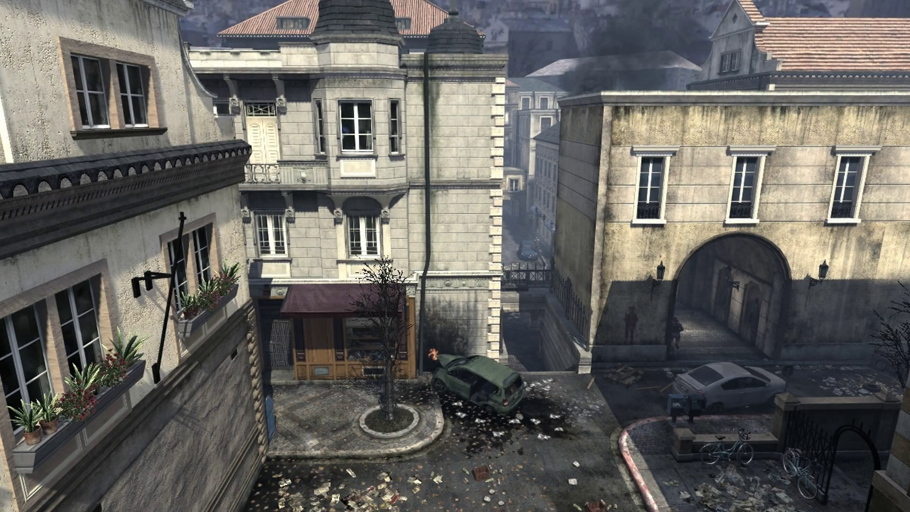
Step: Cycle the greenscreen through On, HUD and Killfeed and back to Off in the Misc settings
key("Tab")
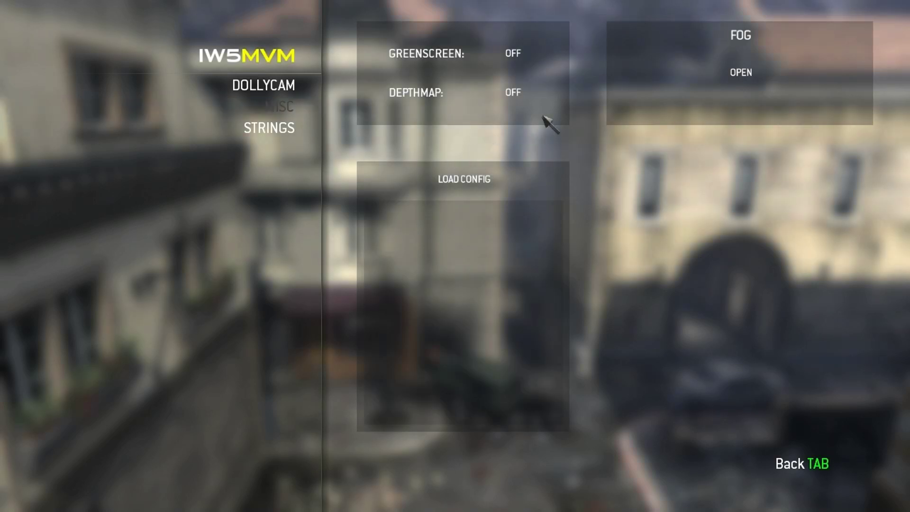
left_click(517, 53)
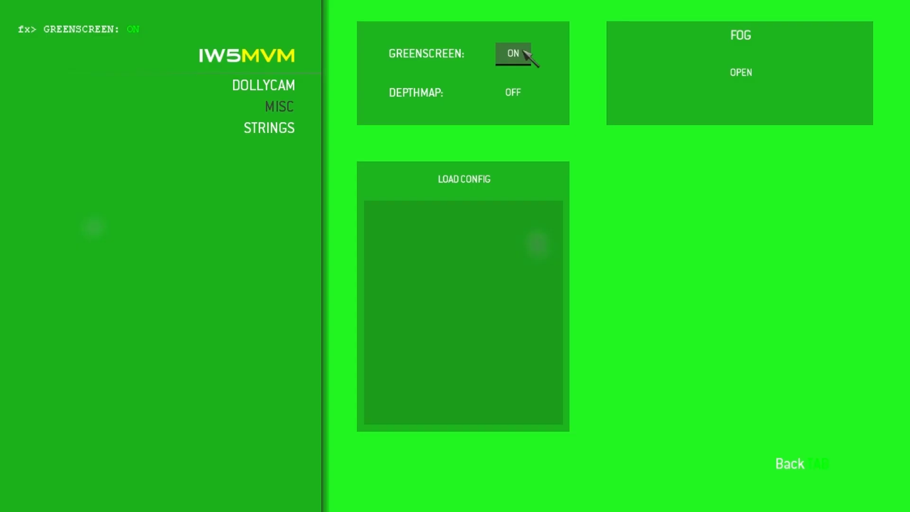
left_click(524, 52)
left_click(524, 52)
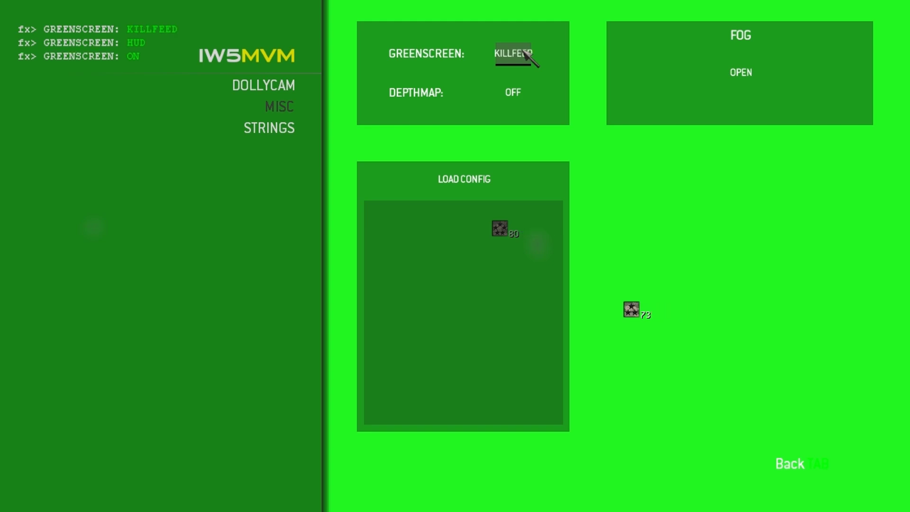
left_click(524, 53)
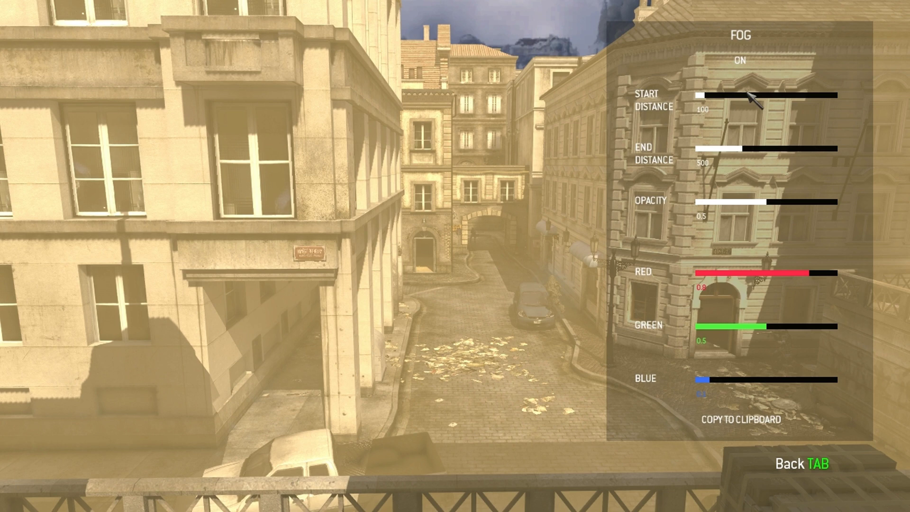
Step: Set the custom fog's start distance to 1087.5, end distance to about 1230 and green to 0.8, and raise its blue value
left_click_drag(755, 96, 799, 96)
left_click(812, 149)
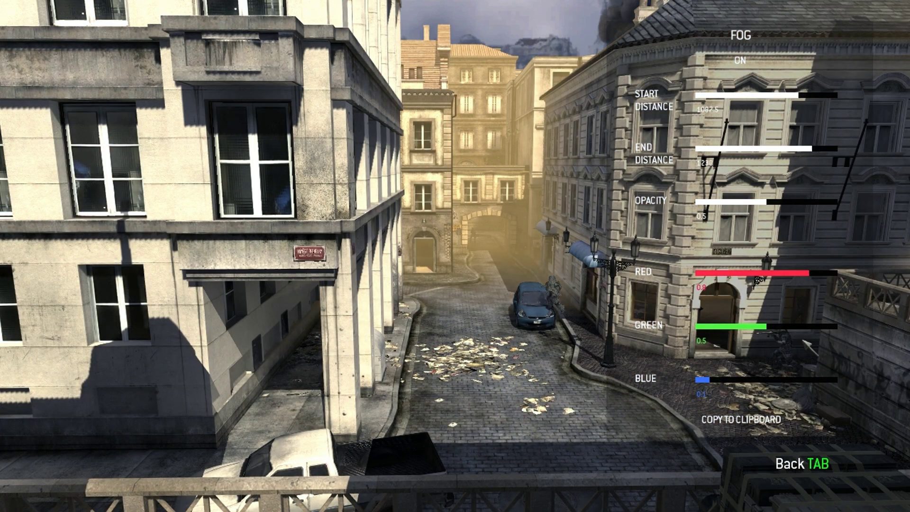
left_click(809, 326)
left_click(805, 380)
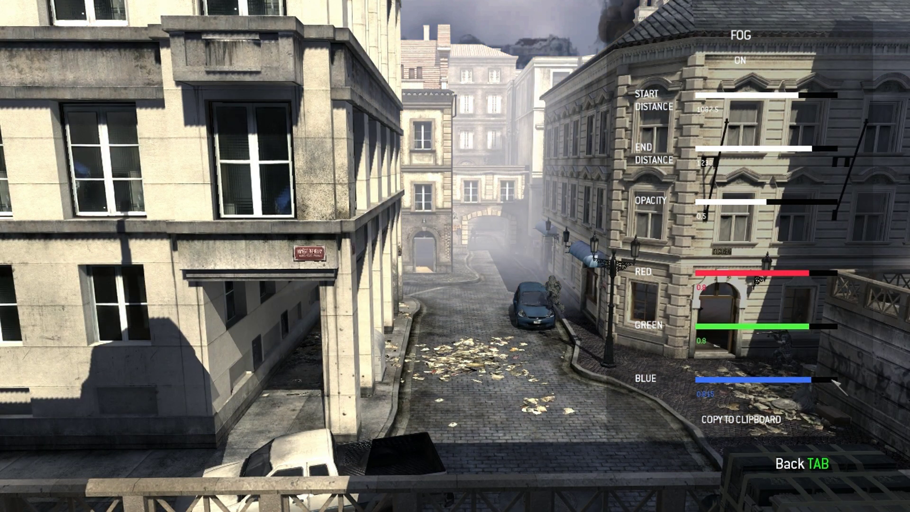
left_click(836, 380)
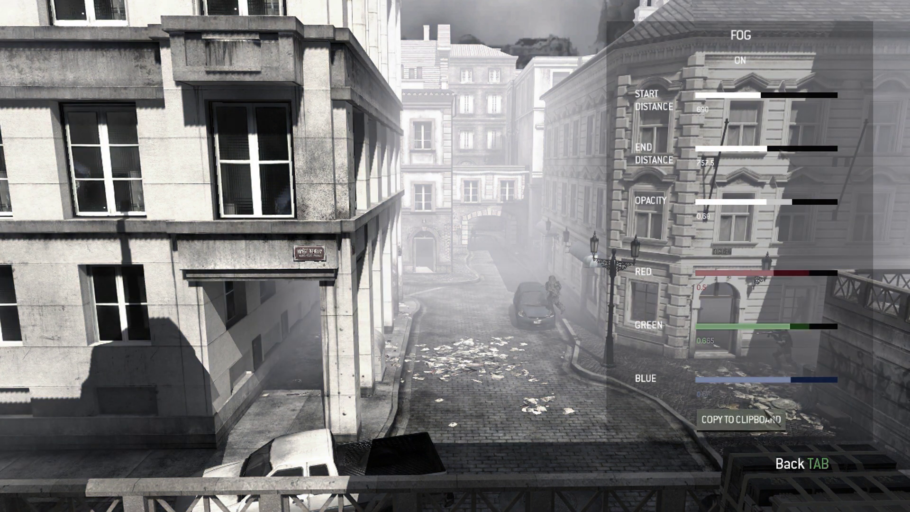
Step: Copy the fog settings to the clipboard and run the pasted fog command in the console
left_click(767, 419)
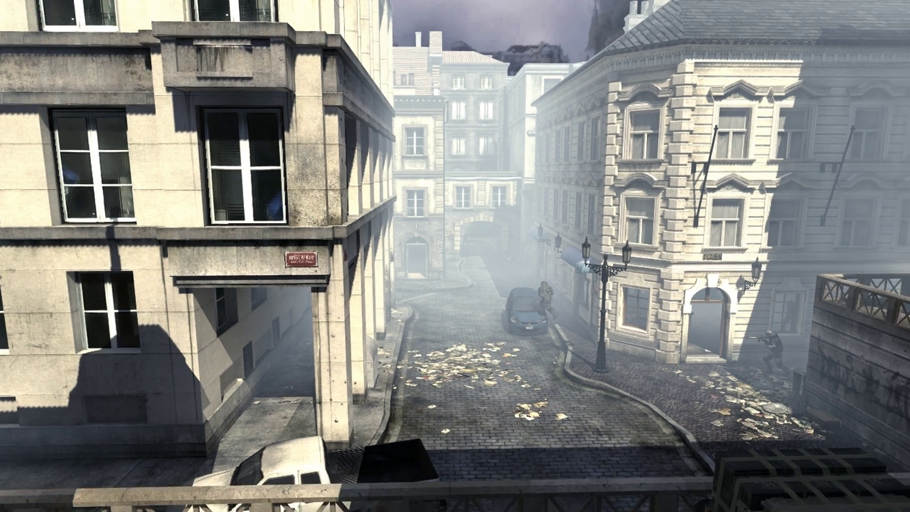
key("grave")
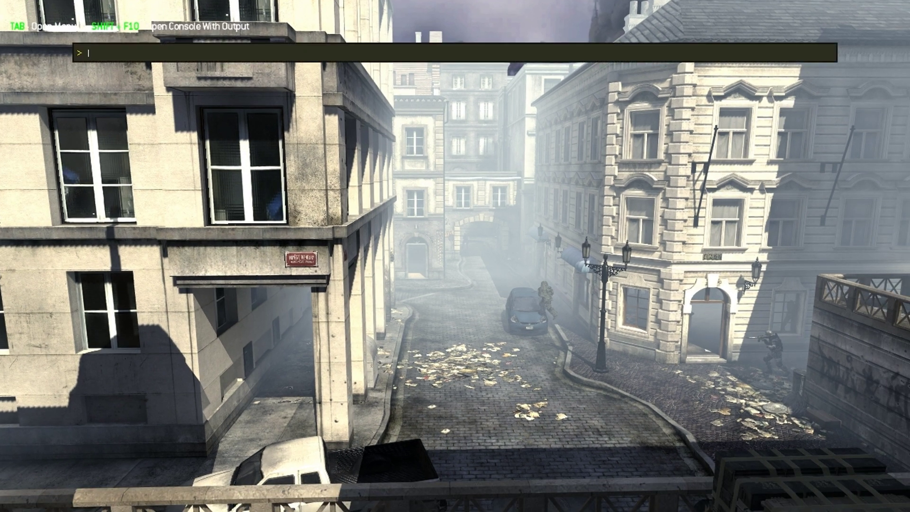
key("ctrl+v")
key("Return")
type("^")
key("grave")
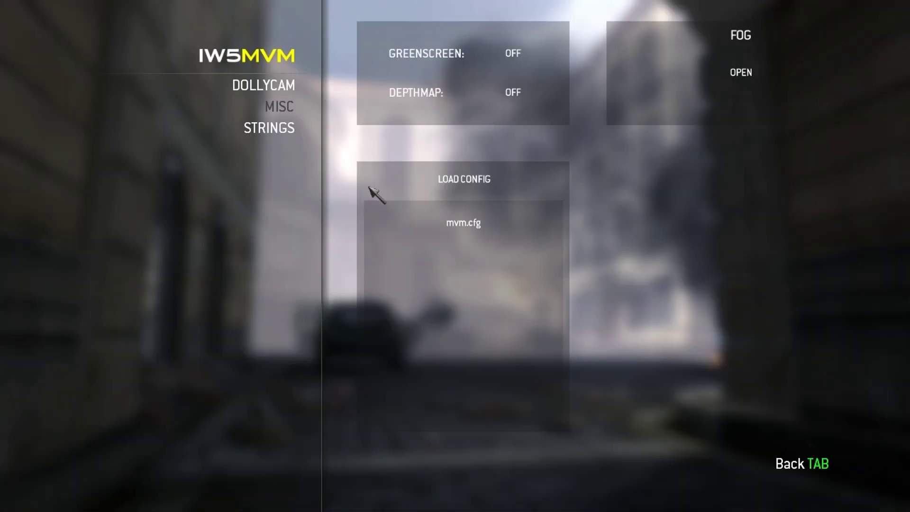
Step: Load the mvm.cfg config from the Misc settings and return to the game view
left_click(511, 224)
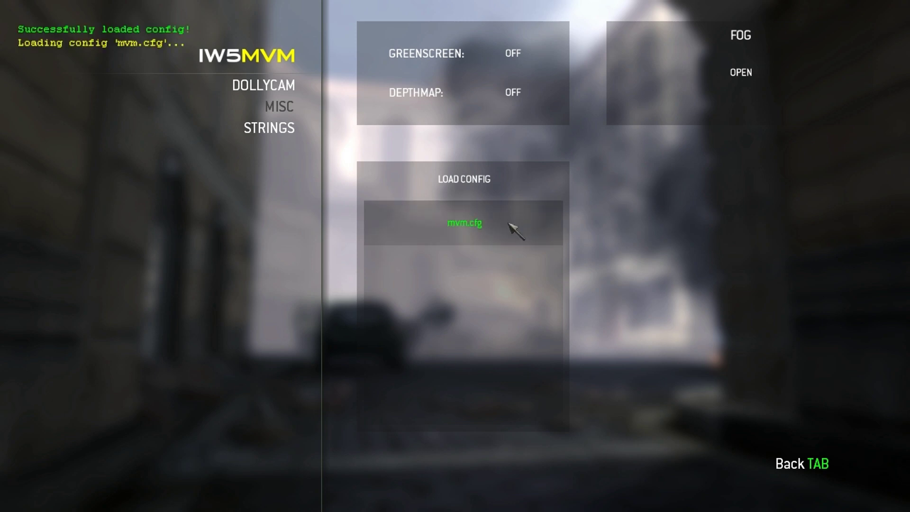
key("Tab")
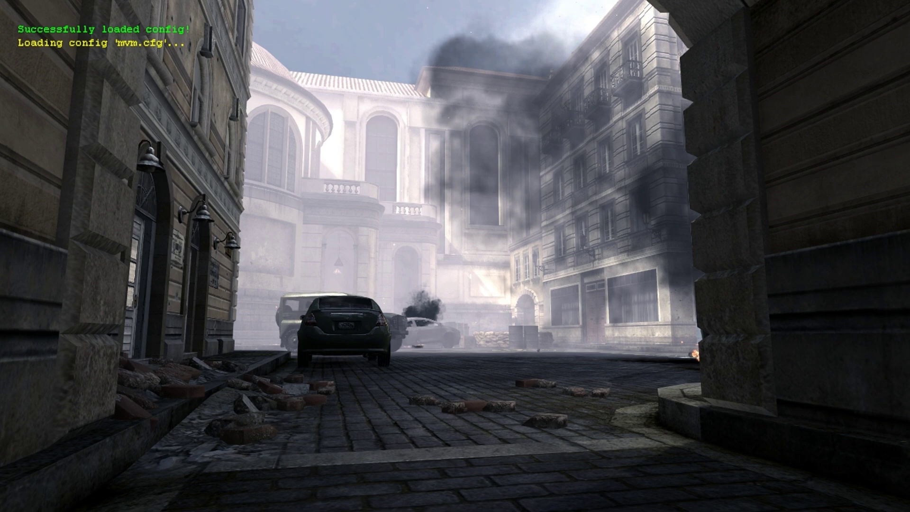
Step: Load the mvm config from the game's root folder by running exec mvm in the console
key("grave")
type("exec m")
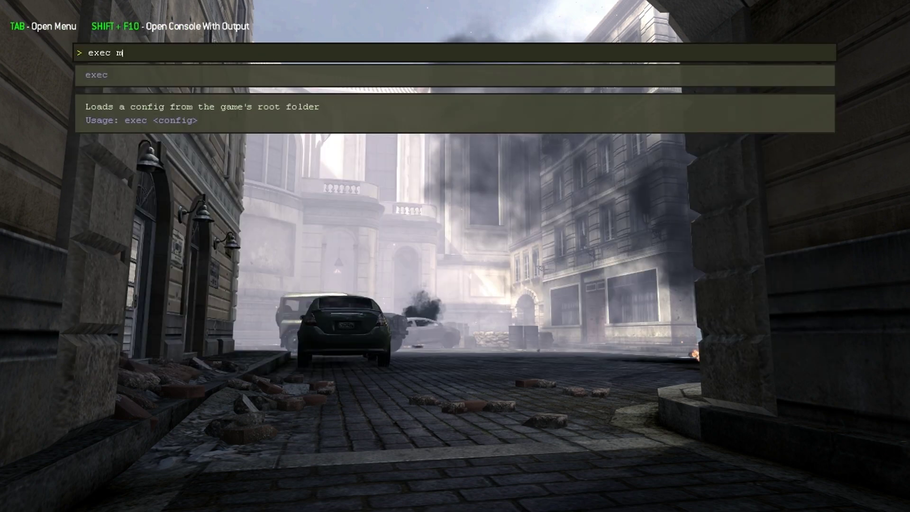
type("vm")
key("Return")
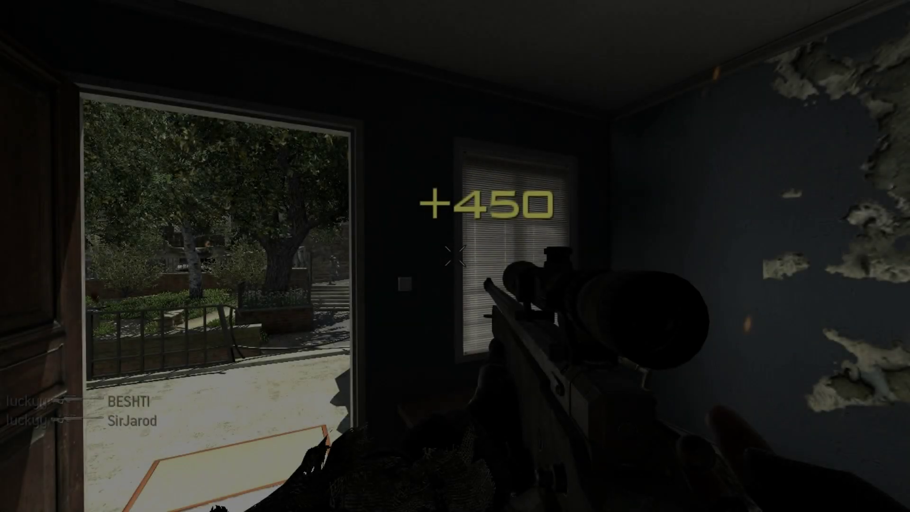
Step: Set the XP text size with xp_scale in the console, first to 2 and finally to 0.5
key("grave")
type("xp")
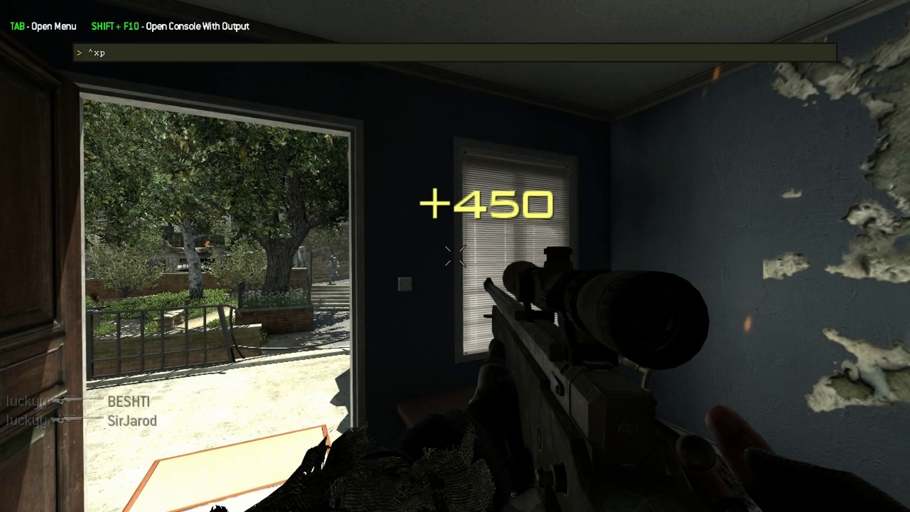
type("p_")
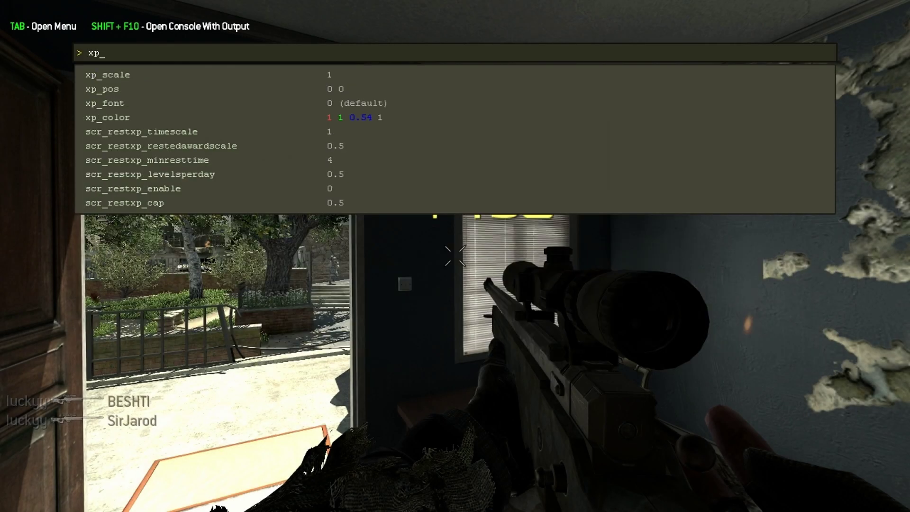
type("scale 2")
key("Return")
key("Up")
key("BackSpace")
type("0.5")
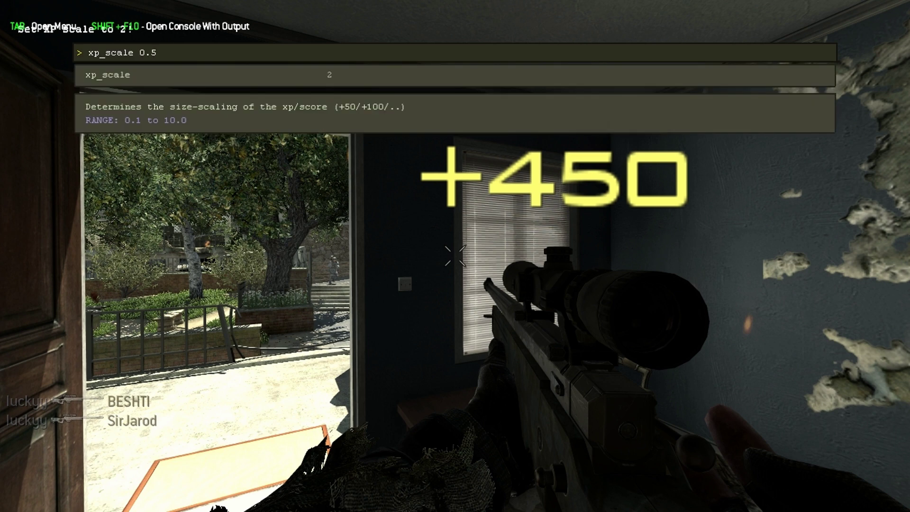
key("Return")
Step: Set the XP text color with xp_color to 0 0 0 1 and finally to 1 1 1 1
type("xp_")
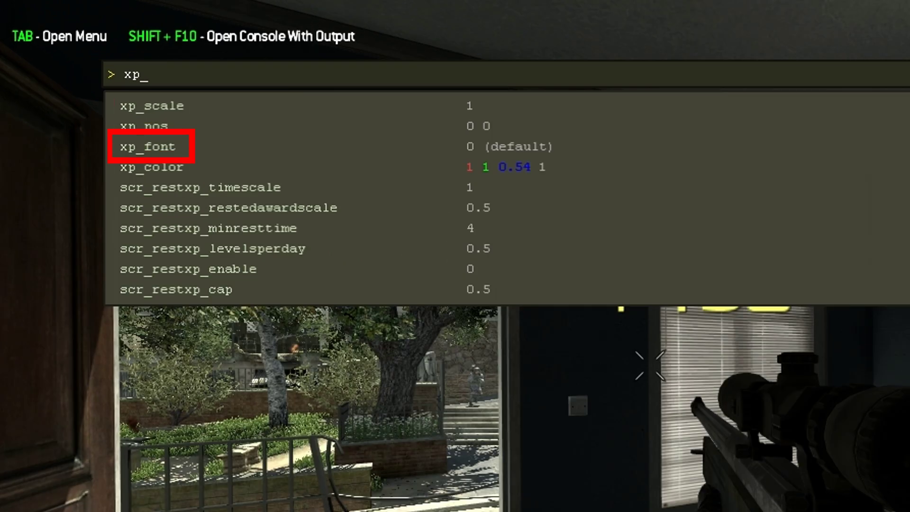
type("color")
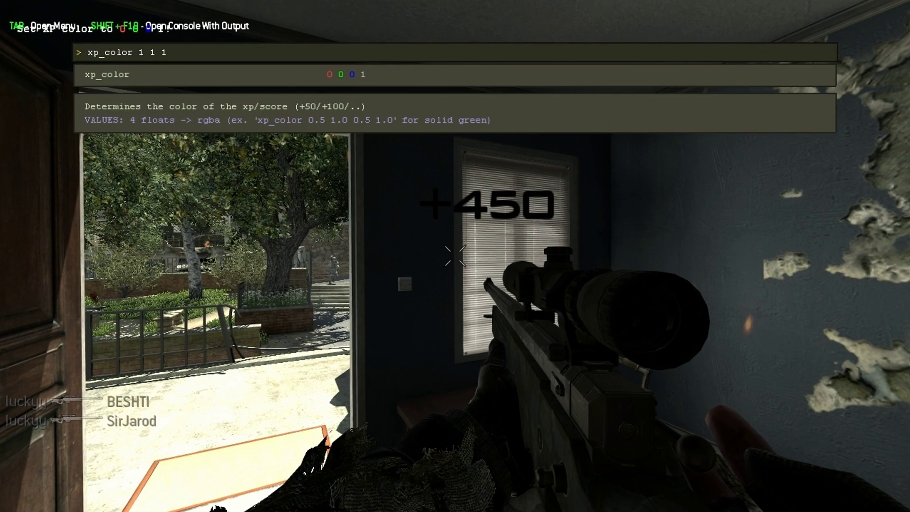
type("1")
Step: Try several fonts for the XP text with xp_font, ending on font 6
key("BackSpace")
key("BackSpace")
key("BackSpace")
key("BackSpace")
key("BackSpace")
key("BackSpace")
key("BackSpace")
key("BackSpace")
key("BackSpace")
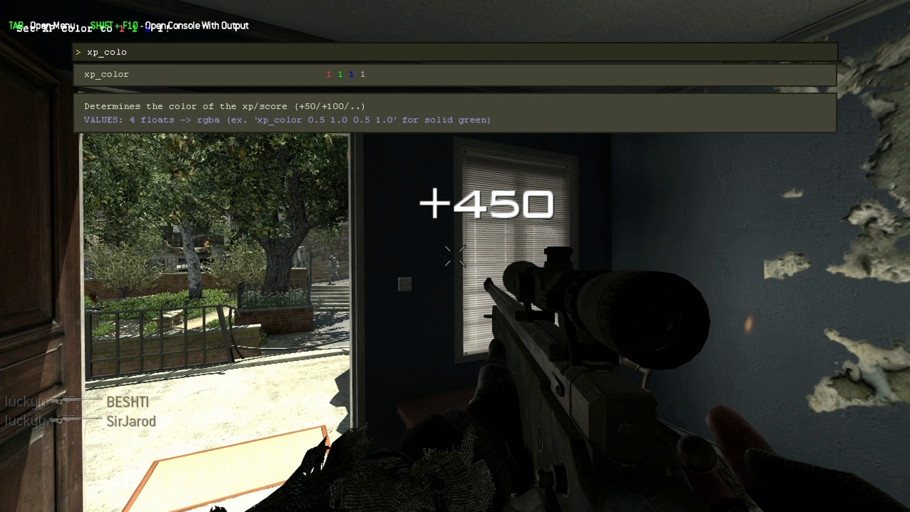
key("BackSpace")
key("BackSpace")
key("BackSpace")
key("BackSpace")
type("font 3")
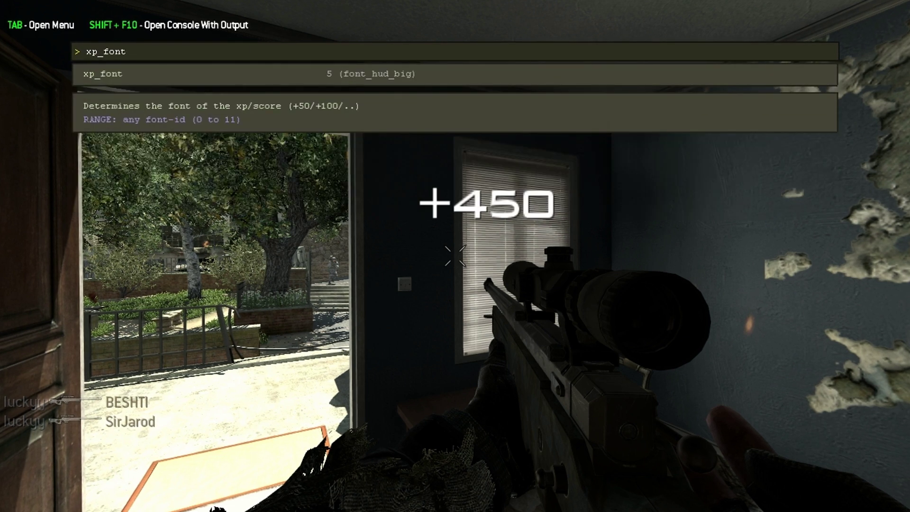
key("Return")
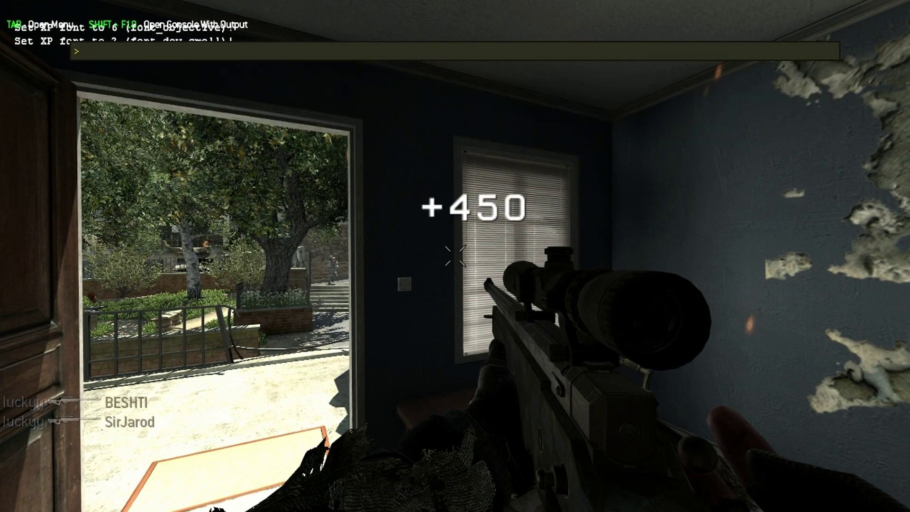
Step: Offset the XP text position with xp_pos, first to 10 0 and finally to 20 0
key("Up")
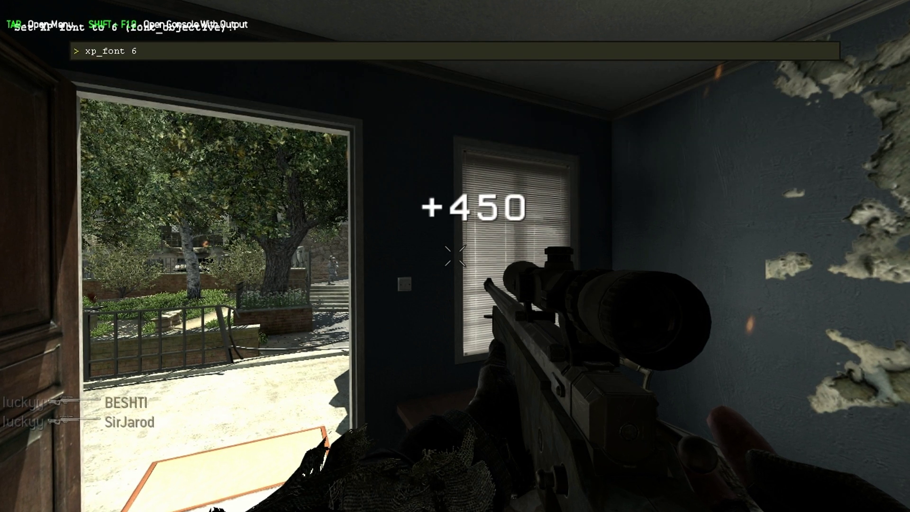
key("BackSpace")
key("BackSpace")
key("BackSpace")
key("BackSpace")
key("BackSpace")
key("BackSpace")
type("pos 10 0")
key("Return")
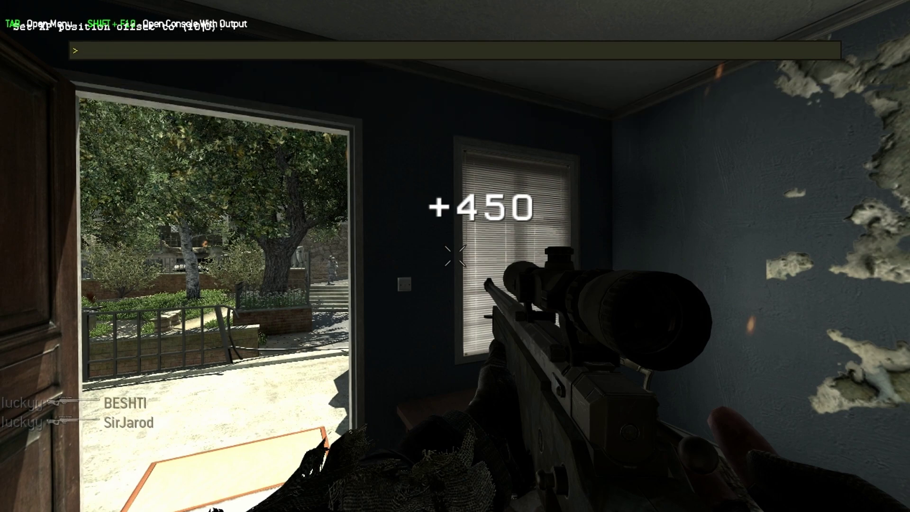
type("xp_pos20 0")
key("Return")
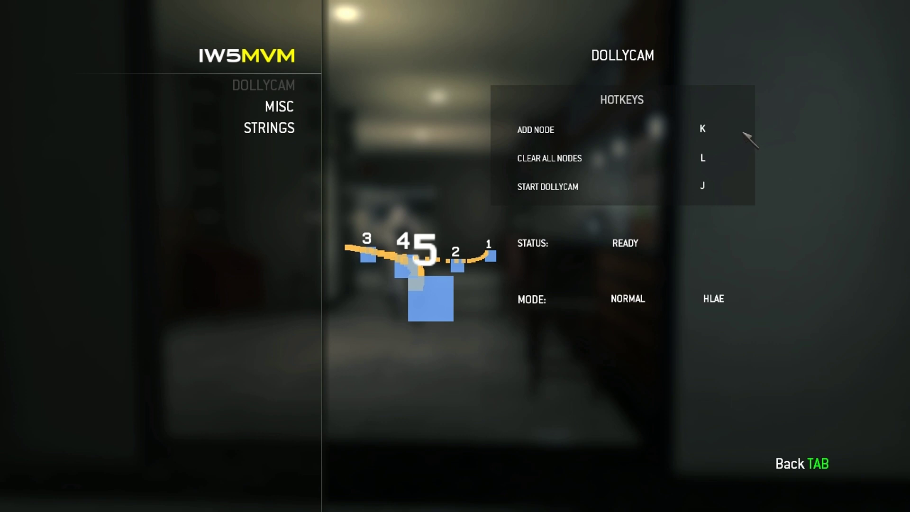
Step: Bind the dollycam's Add Node hotkey to A and its Clear All Nodes hotkey to D
left_click(716, 129)
key("a")
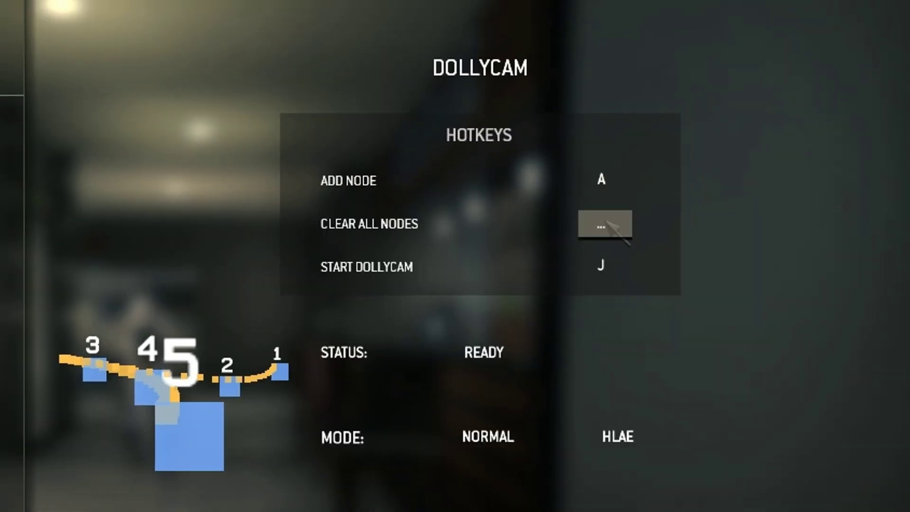
key("d")
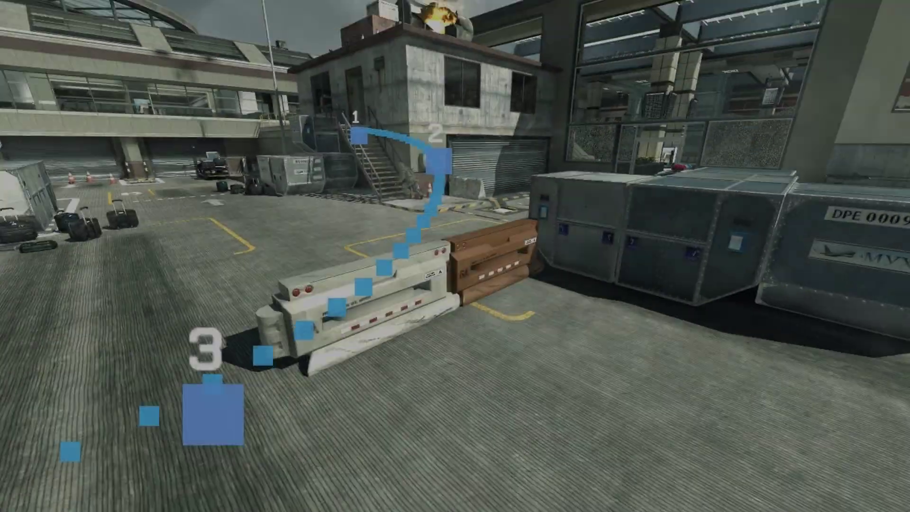
Step: Move dollycam node 3 to the current camera position with the cam_move 3 console command
key("grave")
type("cam_move ")
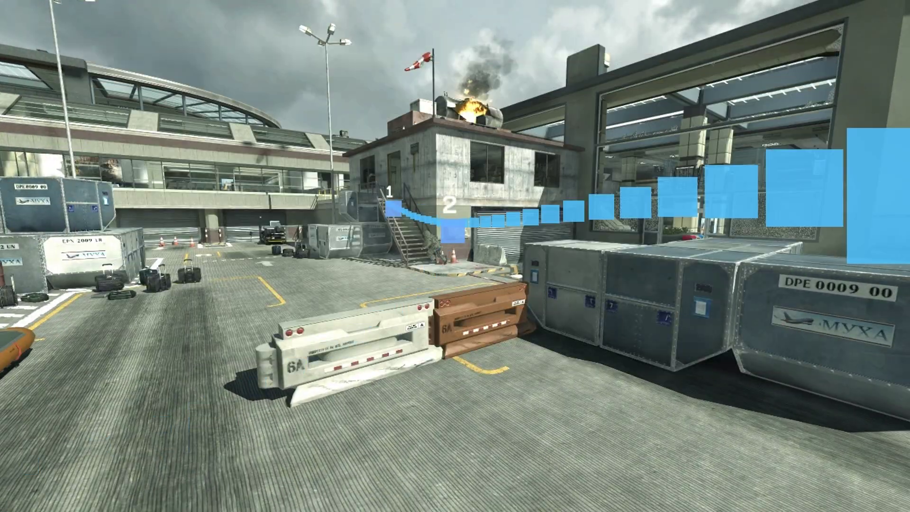
type("3")
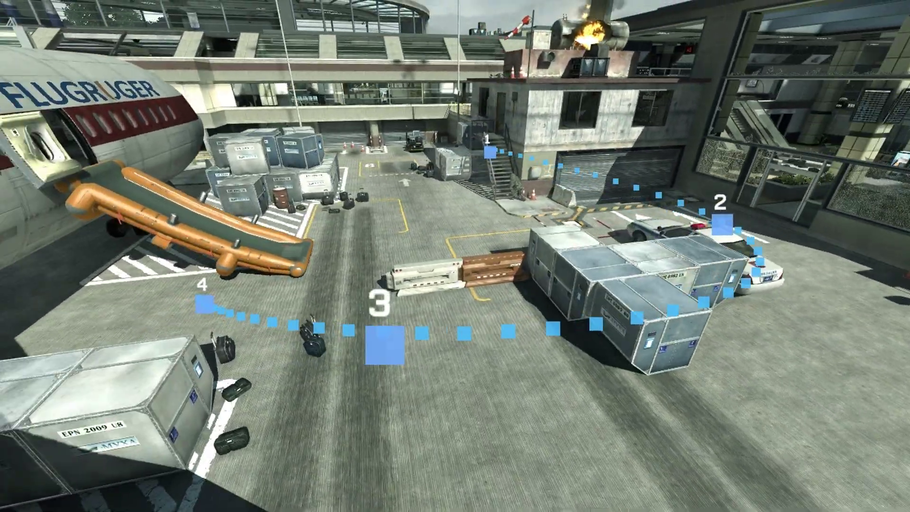
Step: Export the placed camera nodes to campath.cam in the Modern Warfare 3 folder using cam_export
key("grave")
type("cam_")
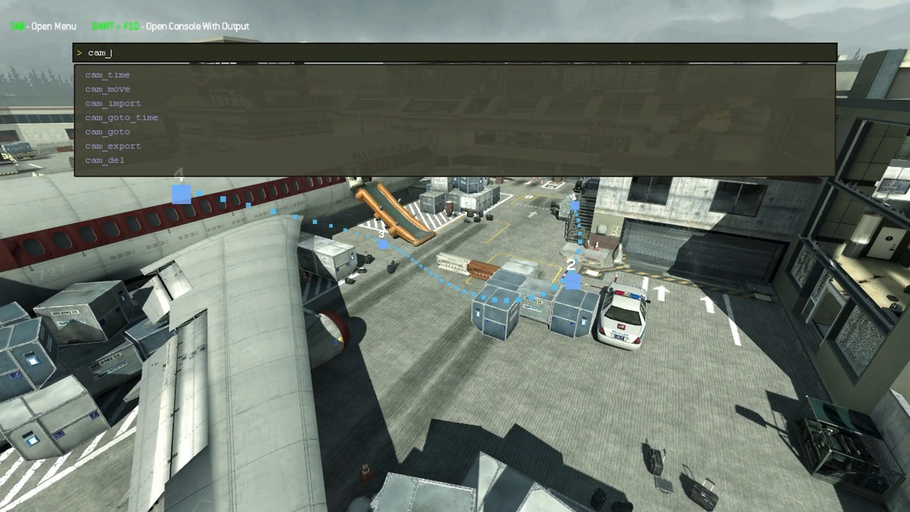
type("export")
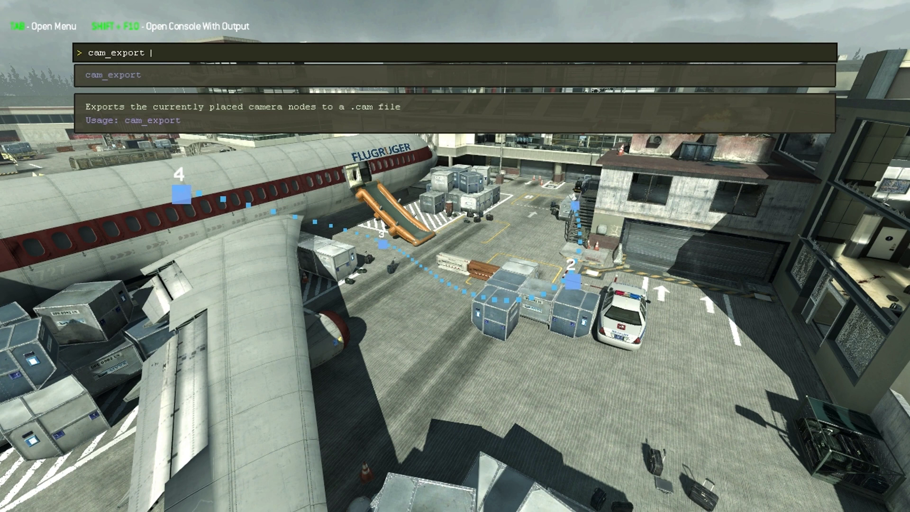
key("Return")
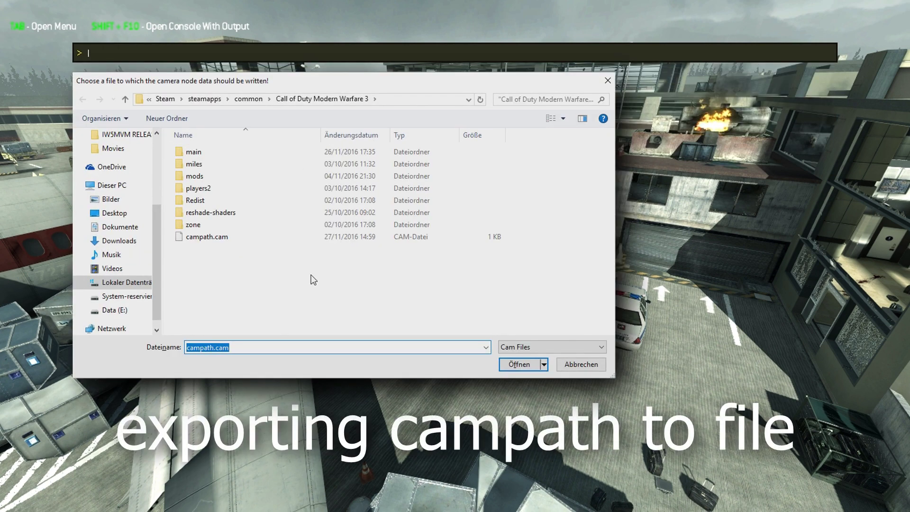
left_click(252, 240)
left_click(520, 364)
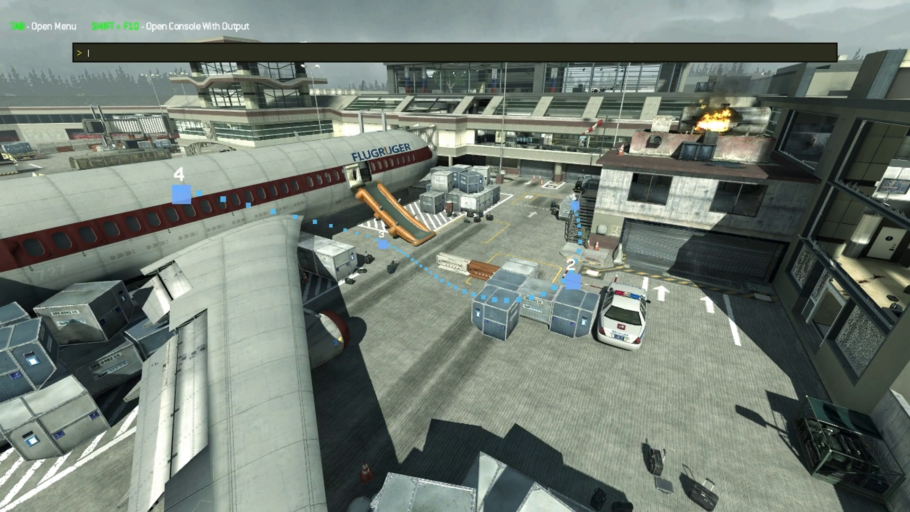
key("grave")
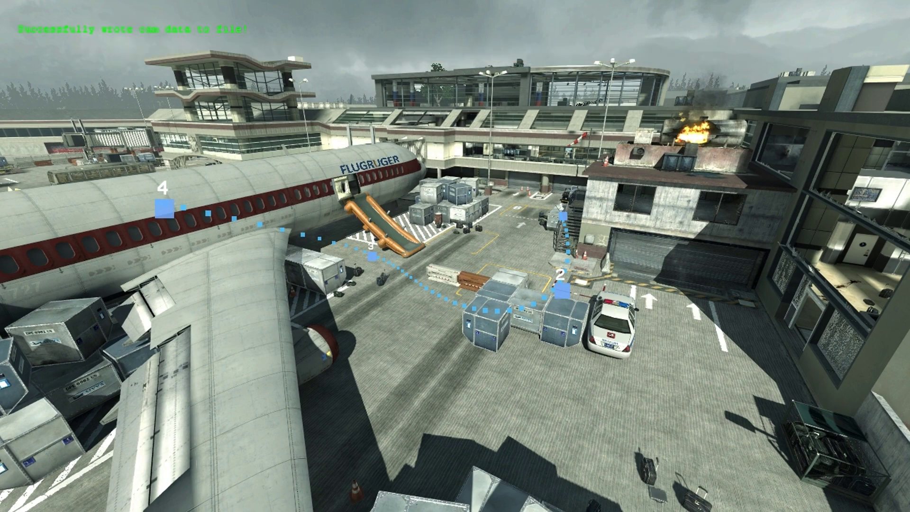
Step: Clear all dollycam nodes and restore the camera path from campath.cam using cam_import
key("l")
key("grave")
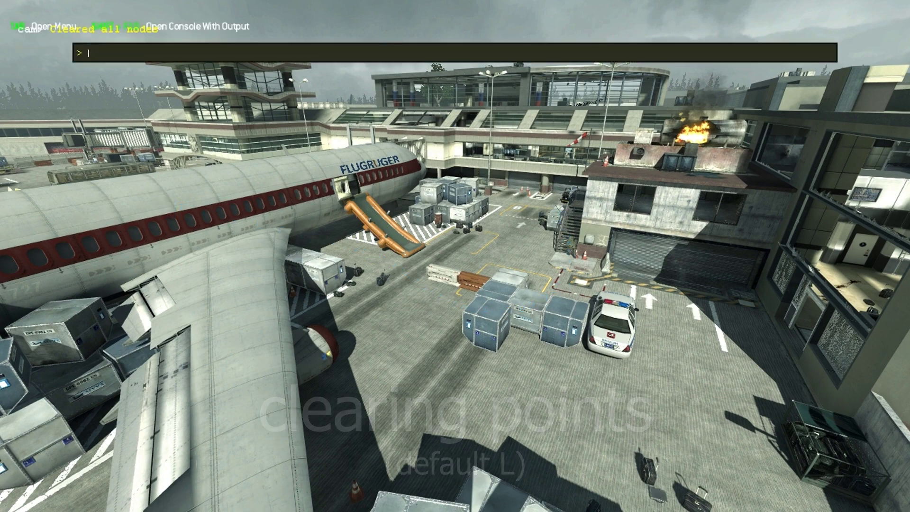
type("cam_import")
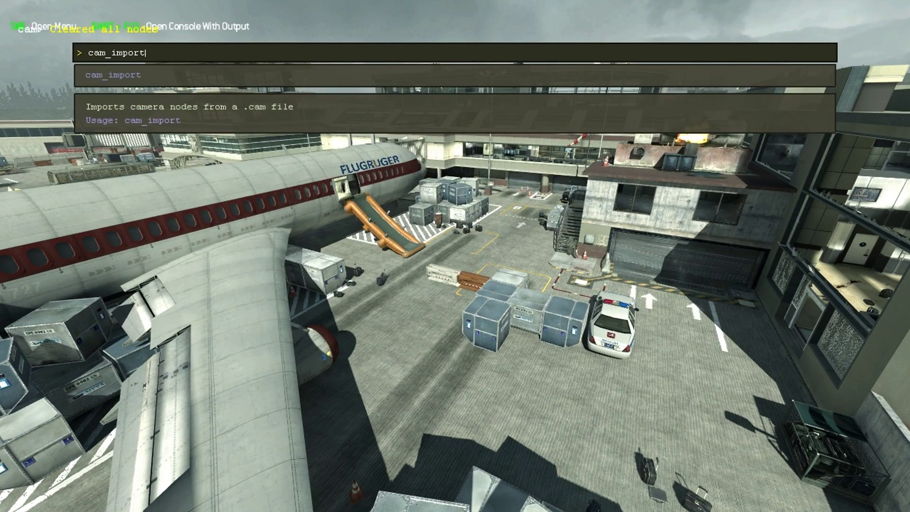
key("Return")
left_click(315, 240)
double_click(315, 240)
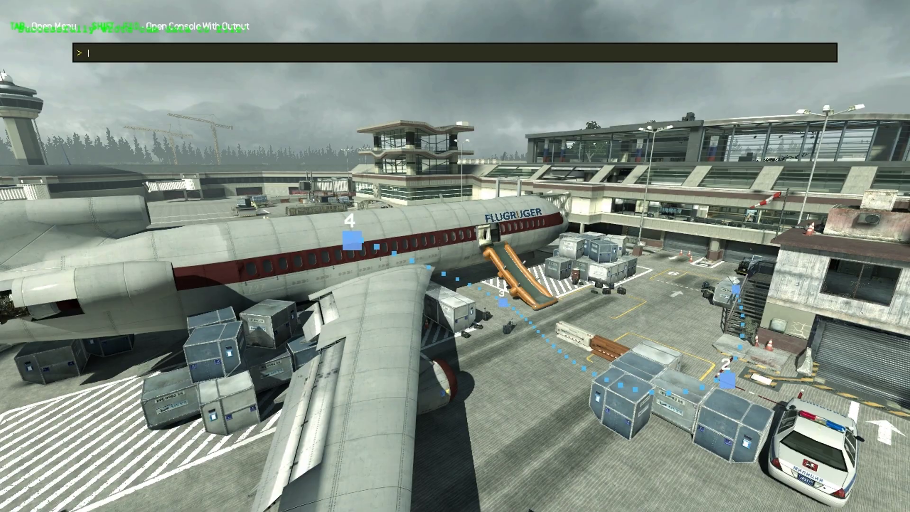
key("grave")
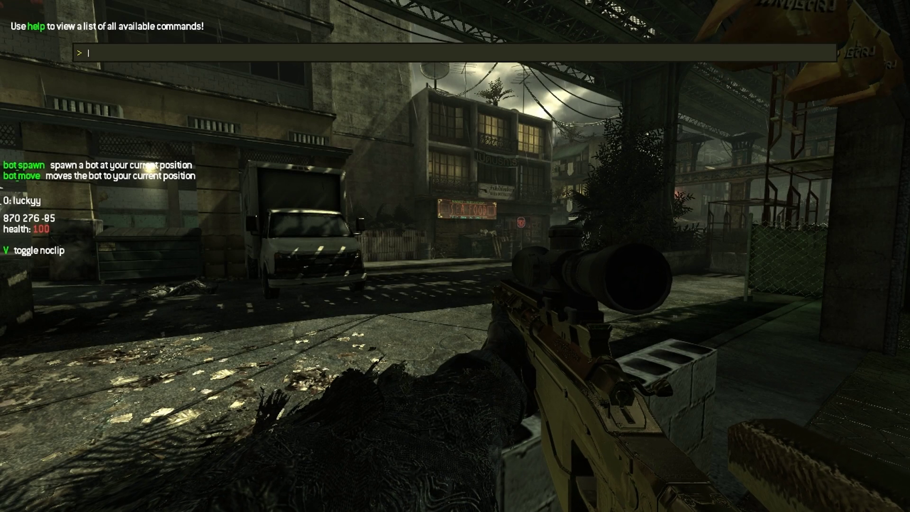
Step: Spawn a bot with bot_spawn and bring bot 3 to the player's position with bot_move 3
key("grave")
type("bot_spawn")
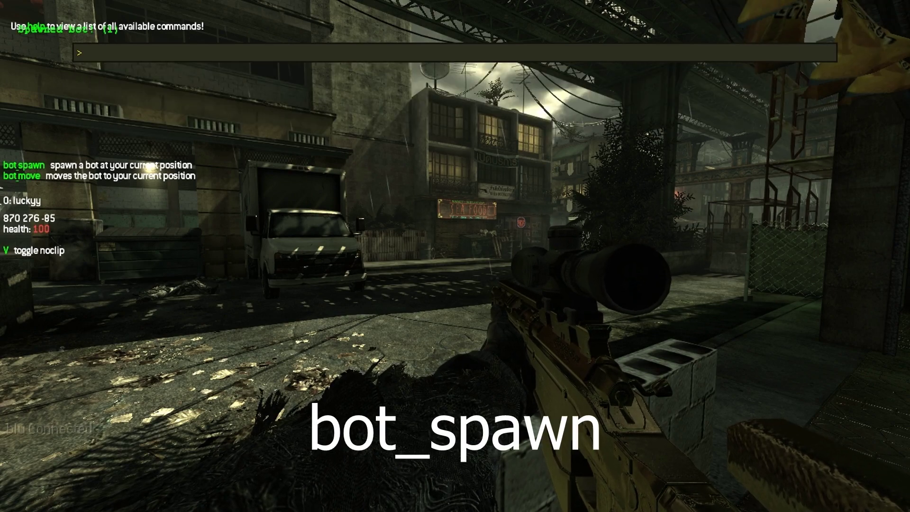
key("grave")
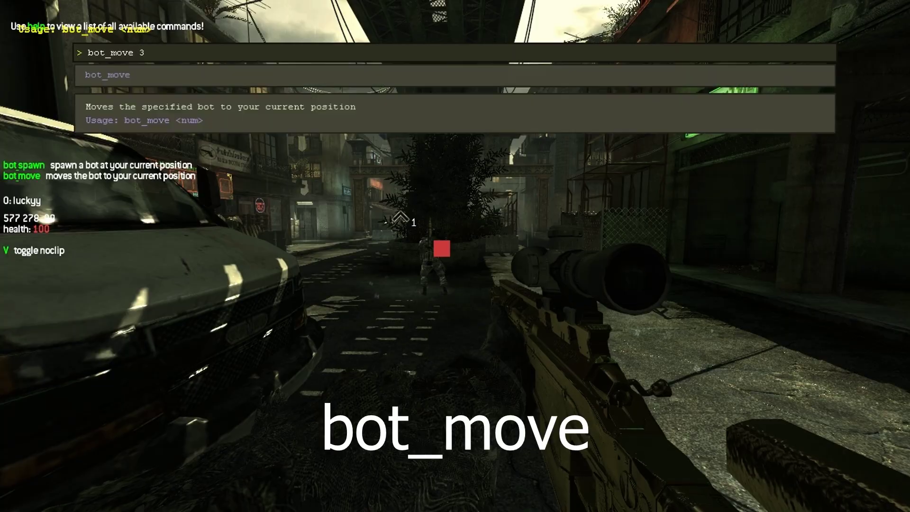
key("Return")
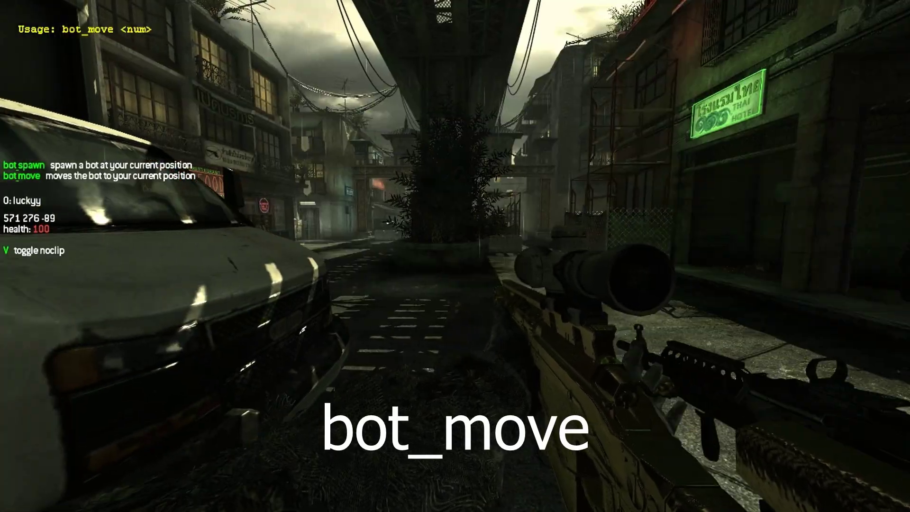
Step: Advance along the street and shoot at the bots with the sniper rifle
key("w")
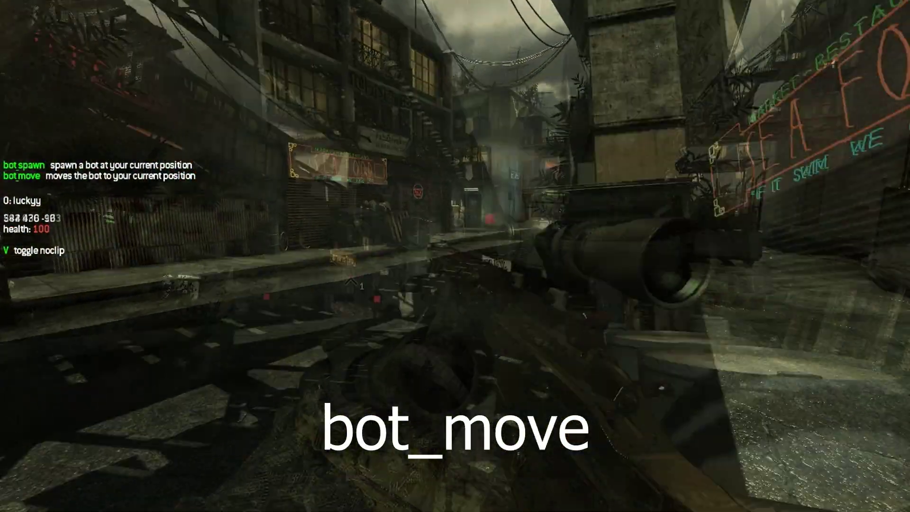
key("w")
left_click(455, 257)
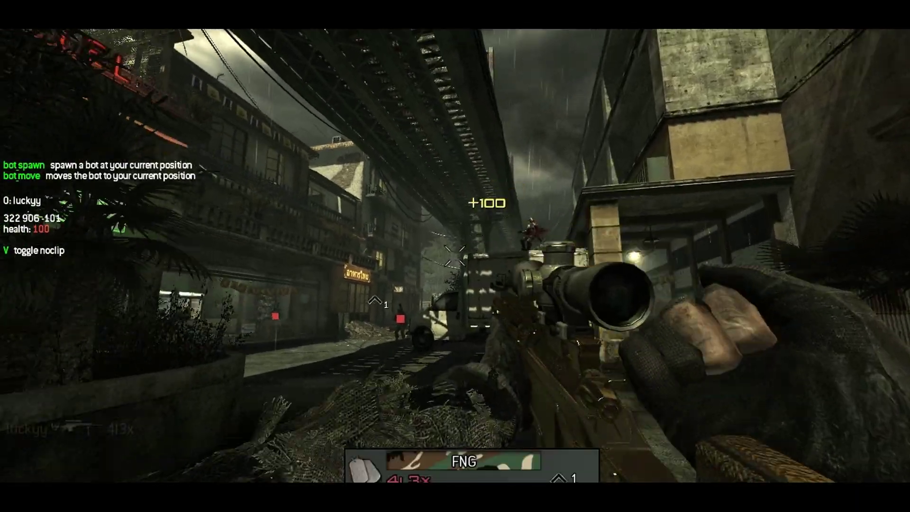
key("w")
right_click(456, 256)
left_click(455, 256)
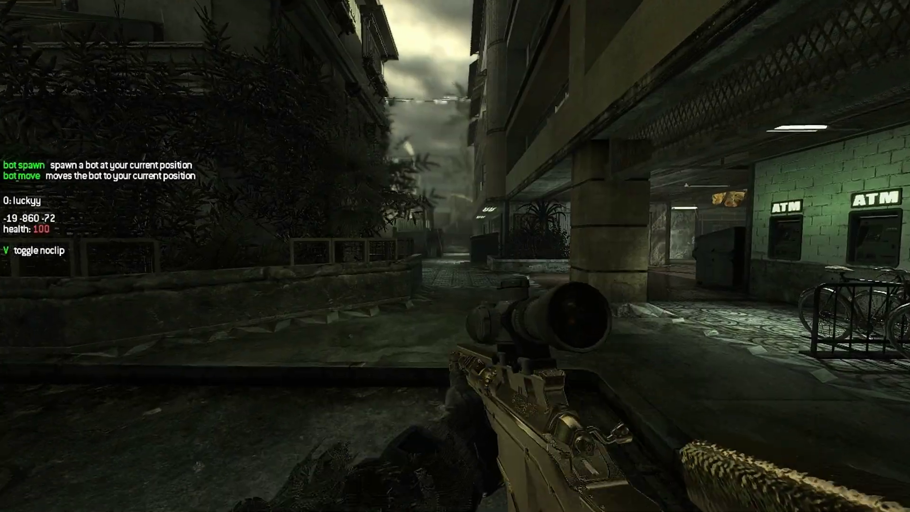
Step: Toggle noclip while moving forward through the alley past the ATMs
key("w")
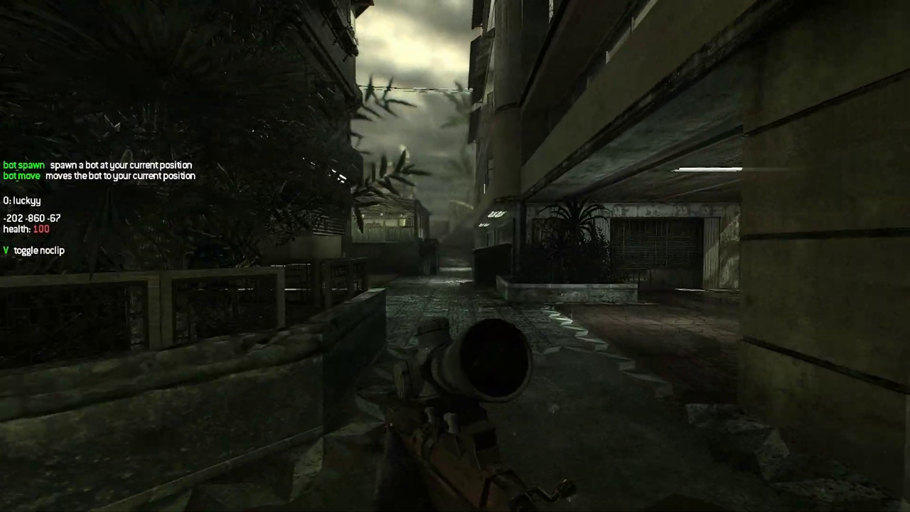
key("w")
key("v")
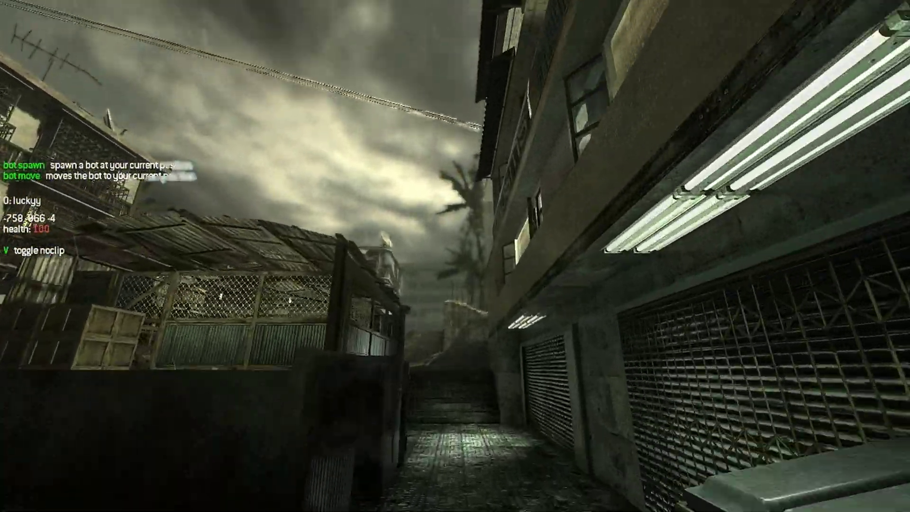
key("w")
key("v")
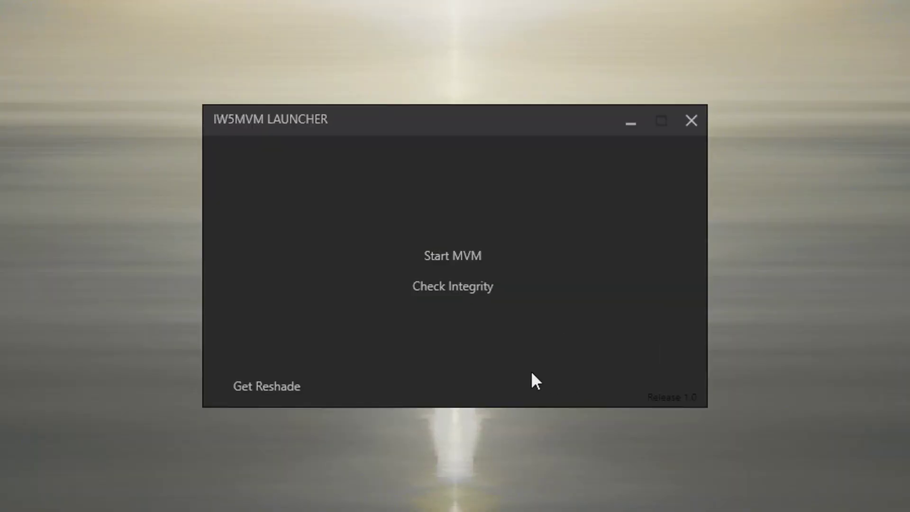
Step: Get ReShade from the IW5MVM Launcher and run RESHADE_SETUP_IW5MVM.exe, accepting the security warning
left_click(280, 385)
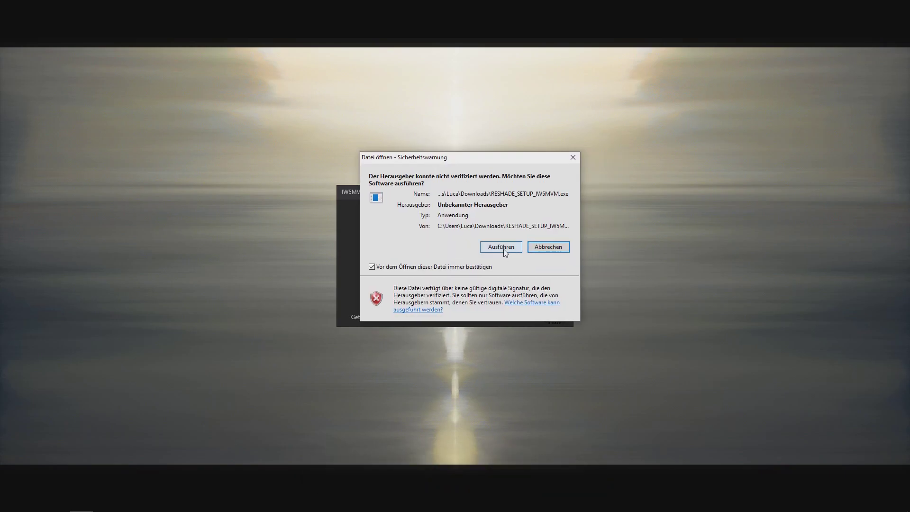
left_click(500, 247)
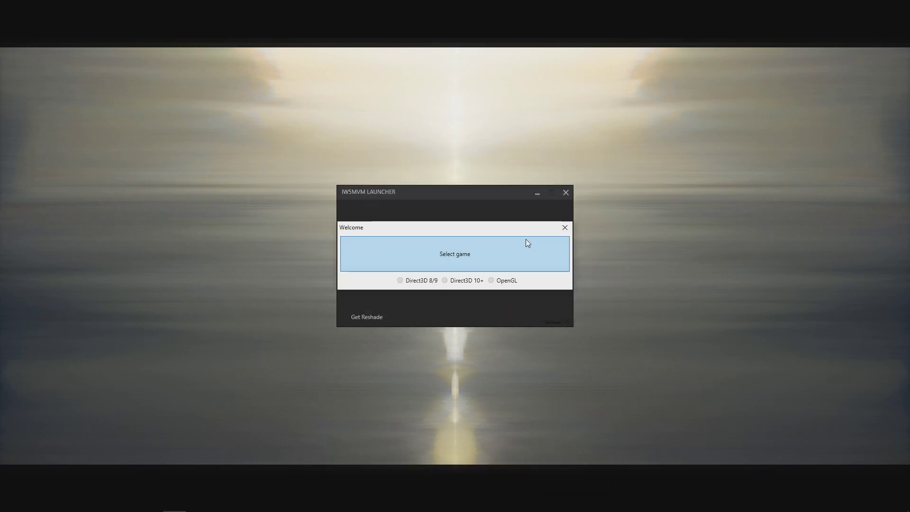